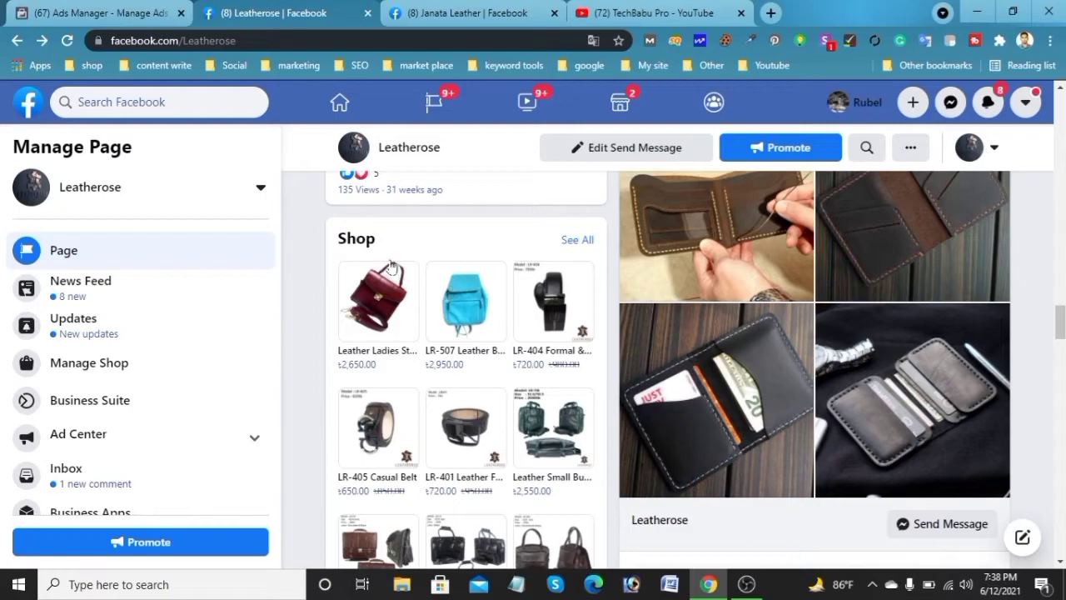
Scroll through the shop section of the Leatherose Facebook page
{"action": "scroll", "coordinate": [413, 390], "scroll_direction": "down", "scroll_amount": 2}
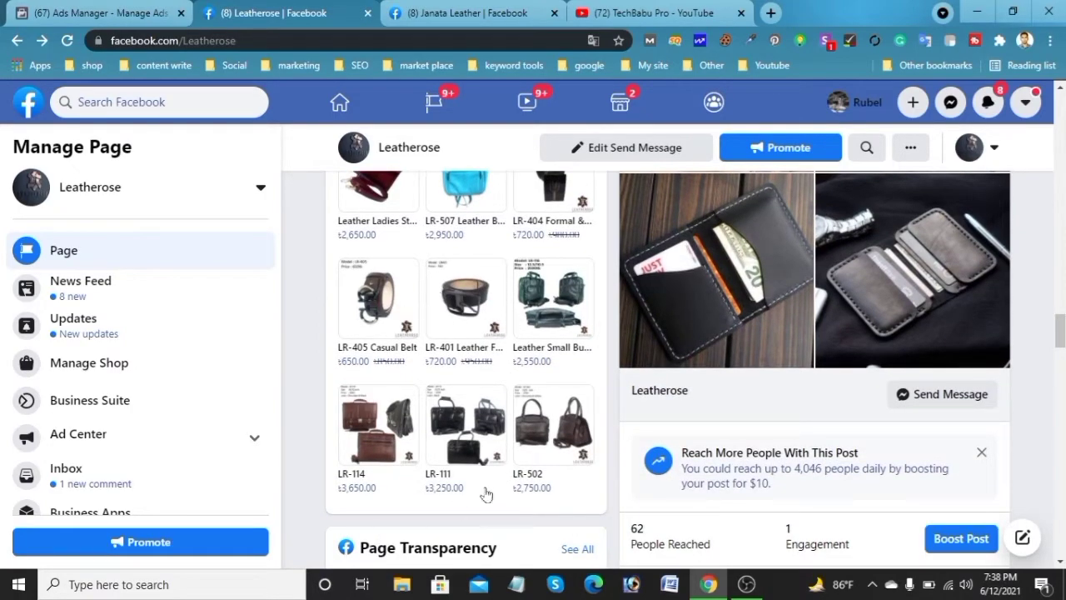
{"action": "scroll", "coordinate": [457, 507], "scroll_direction": "up", "scroll_amount": 2}
{"action": "scroll", "coordinate": [463, 453], "scroll_direction": "down", "scroll_amount": 2}
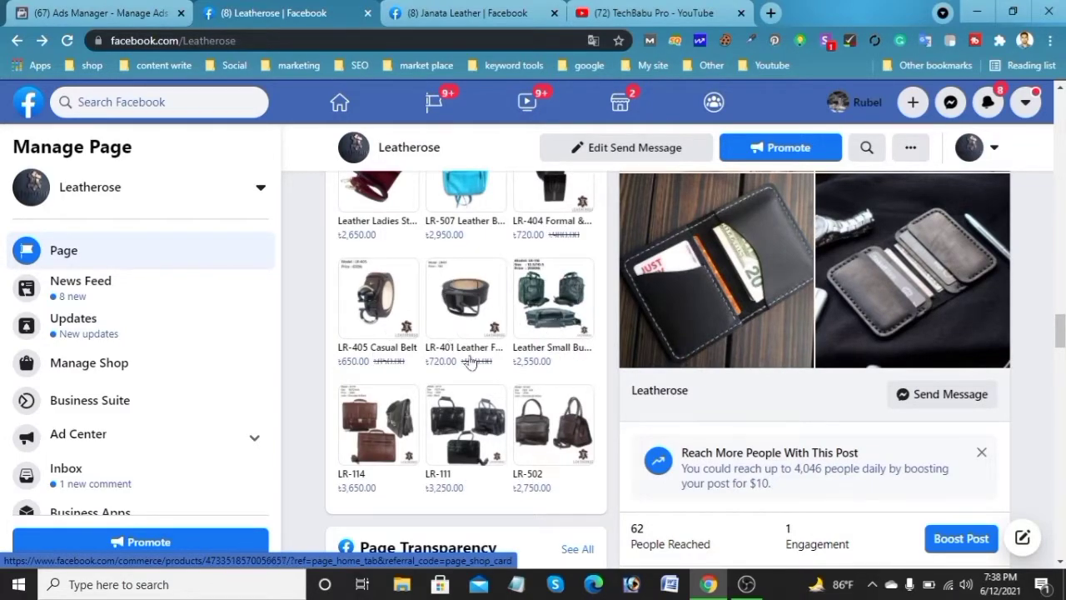
{"action": "scroll", "coordinate": [475, 376], "scroll_direction": "up", "scroll_amount": 3}
{"action": "scroll", "coordinate": [479, 377], "scroll_direction": "up", "scroll_amount": 1}
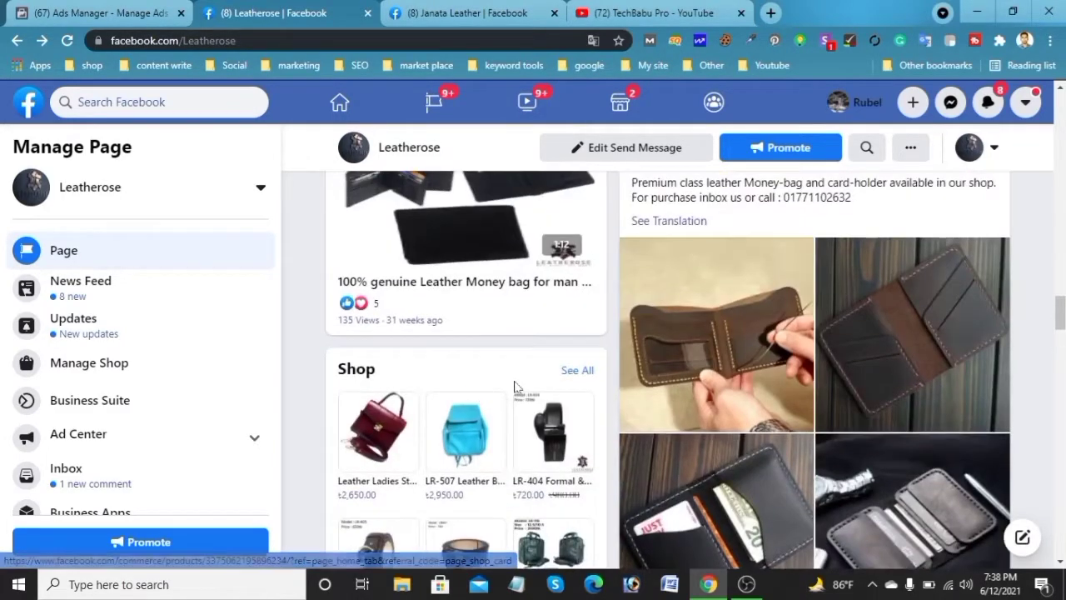
Open the Leather Ladies Stylish Bag product from the shop and view its product page
{"action": "left_click", "coordinate": [583, 375]}
{"action": "scroll", "coordinate": [872, 375], "scroll_direction": "down", "scroll_amount": 3}
{"action": "scroll", "coordinate": [866, 374], "scroll_direction": "up", "scroll_amount": 3}
{"action": "left_click", "coordinate": [624, 374]}
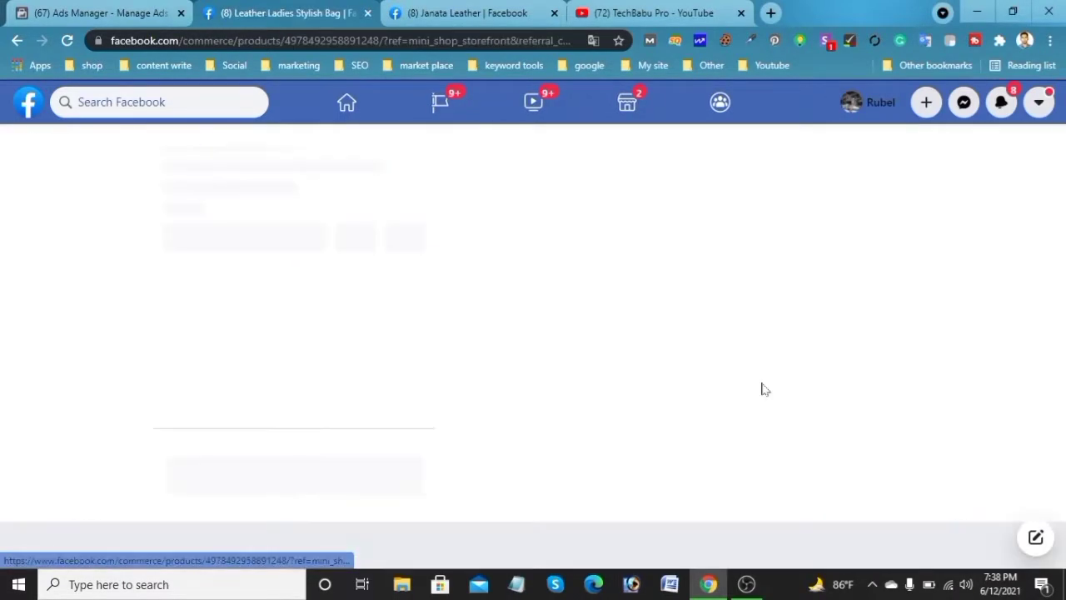
{"action": "scroll", "coordinate": [852, 356], "scroll_direction": "down", "scroll_amount": 1}
{"action": "scroll", "coordinate": [858, 356], "scroll_direction": "up", "scroll_amount": 1}
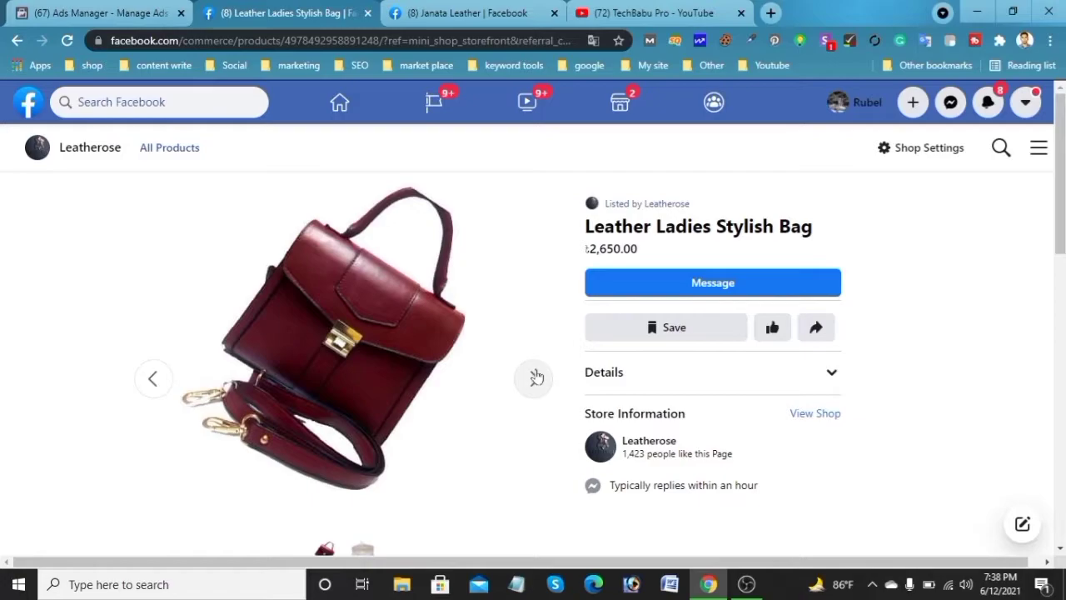
{"action": "scroll", "coordinate": [710, 377], "scroll_direction": "down", "scroll_amount": 2}
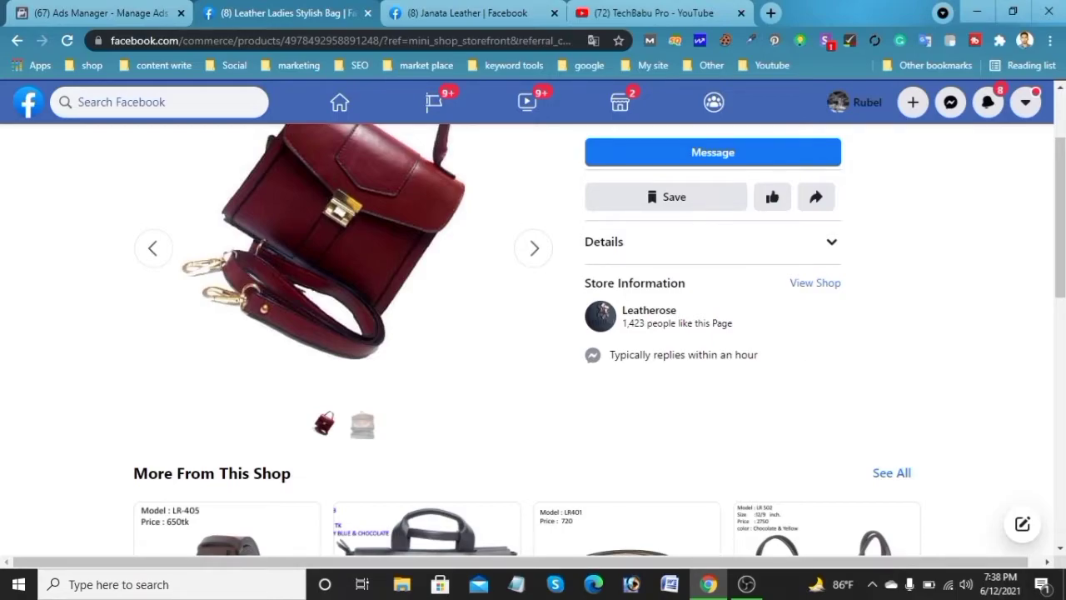
{"action": "scroll", "coordinate": [771, 355], "scroll_direction": "down", "scroll_amount": 3}
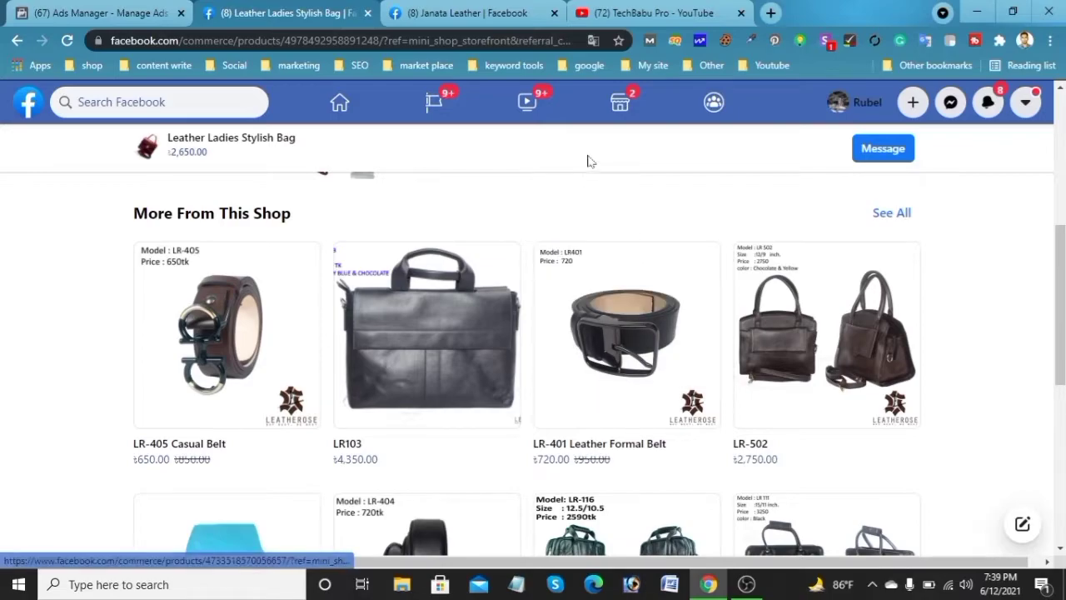
Switch to the TechBabu Pro YouTube tab and browse the channel's uploaded videos
{"action": "left_click", "coordinate": [648, 13]}
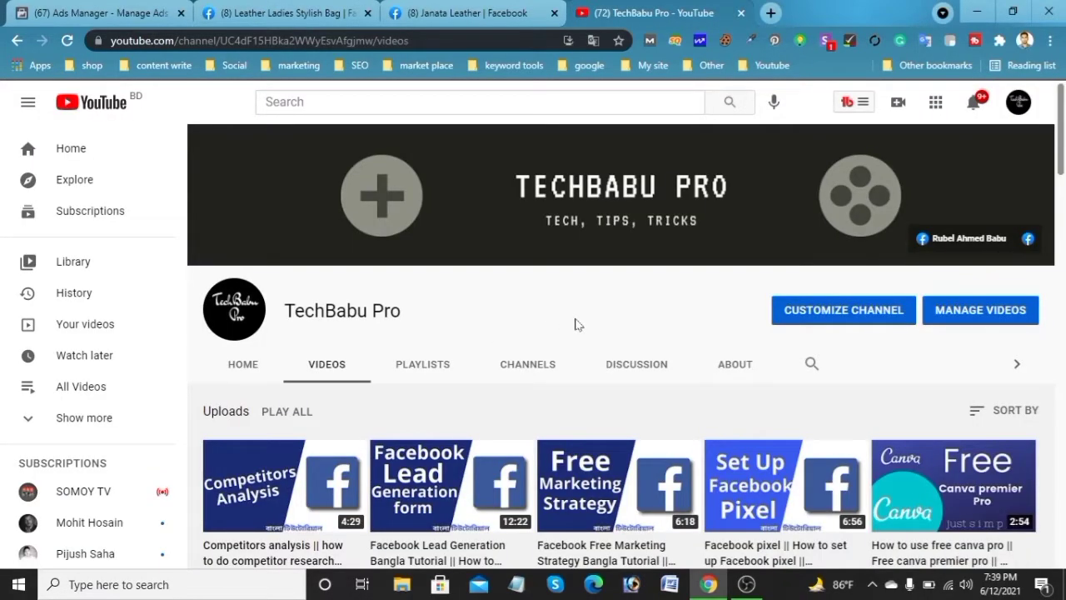
{"action": "scroll", "coordinate": [766, 398], "scroll_direction": "down", "scroll_amount": 2}
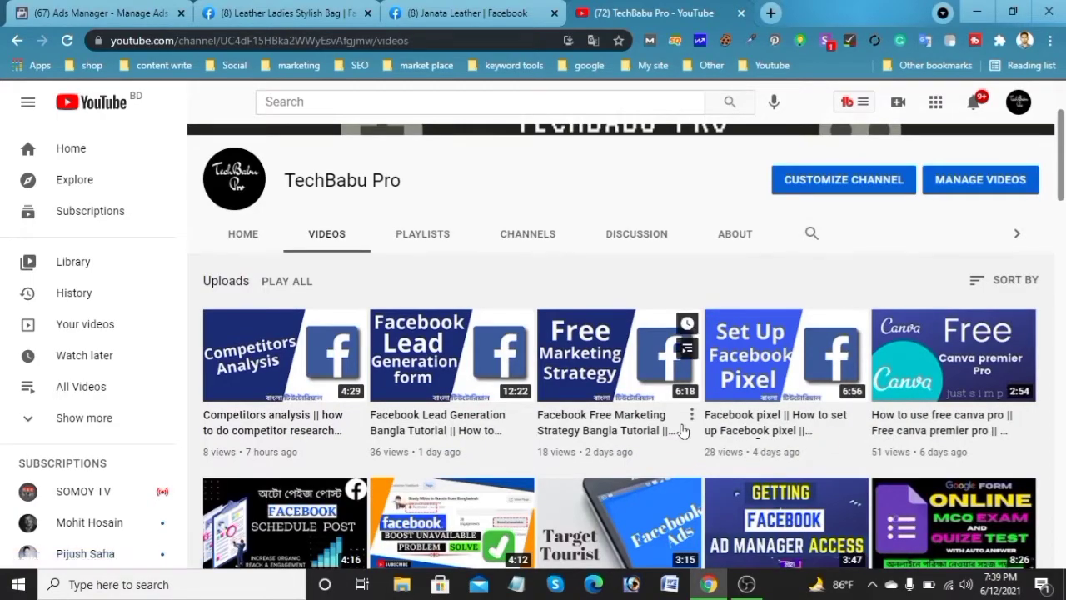
{"action": "scroll", "coordinate": [745, 442], "scroll_direction": "down", "scroll_amount": 2}
{"action": "scroll", "coordinate": [754, 458], "scroll_direction": "down", "scroll_amount": 3}
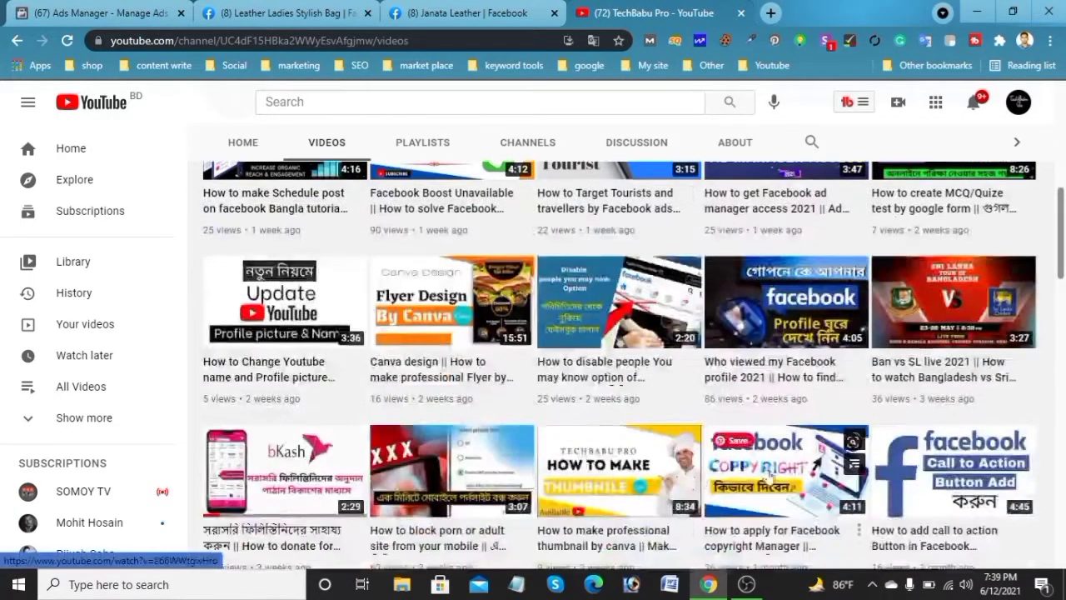
{"action": "scroll", "coordinate": [769, 473], "scroll_direction": "down", "scroll_amount": 3}
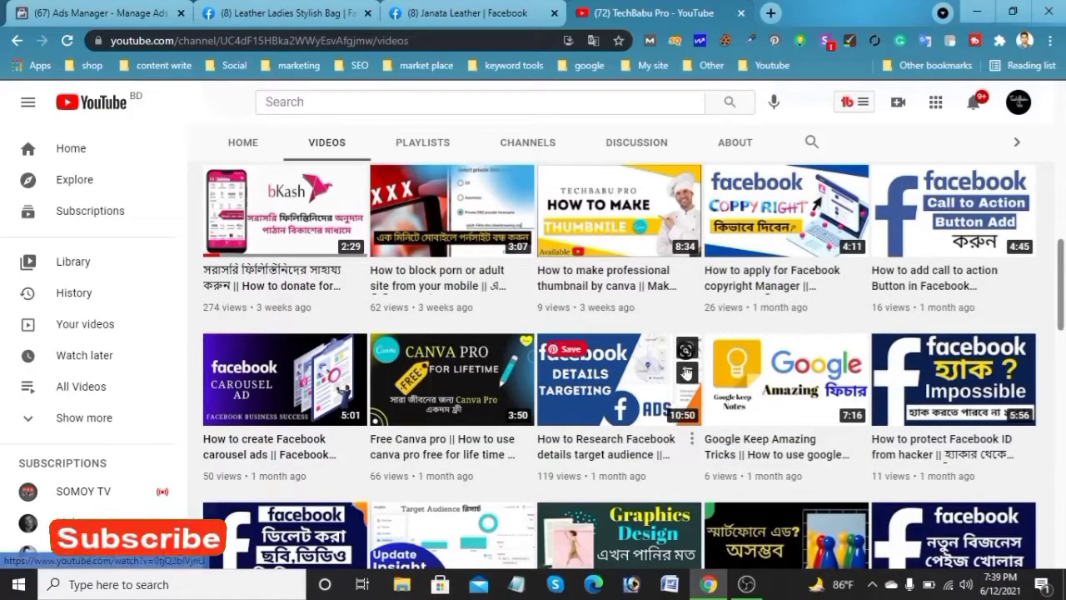
{"action": "scroll", "coordinate": [686, 375], "scroll_direction": "down", "scroll_amount": 5}
{"action": "scroll", "coordinate": [685, 387], "scroll_direction": "up", "scroll_amount": 5}
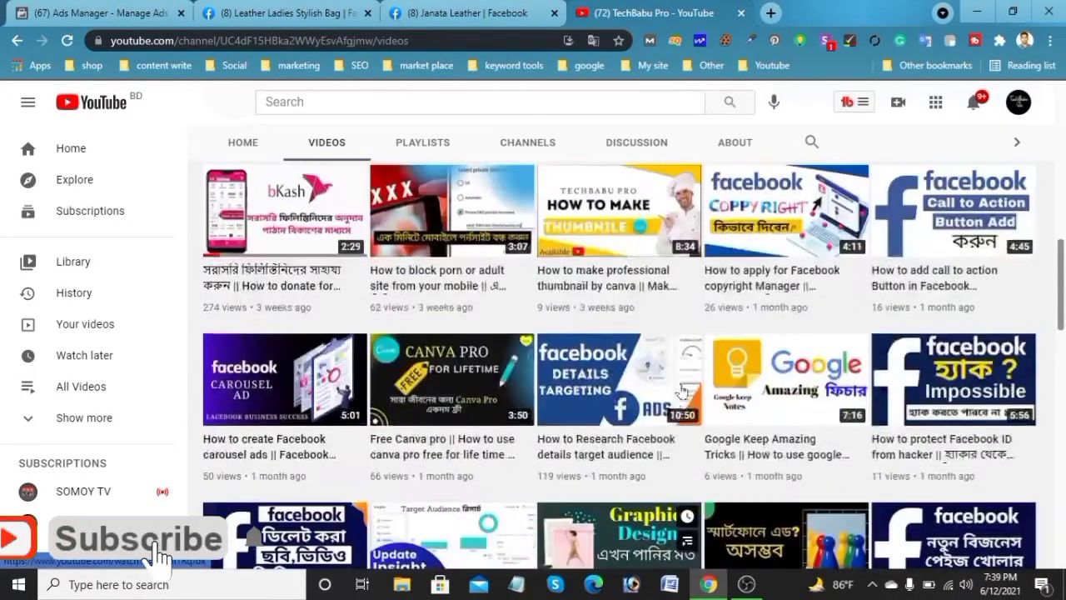
{"action": "scroll", "coordinate": [681, 392], "scroll_direction": "up", "scroll_amount": 10}
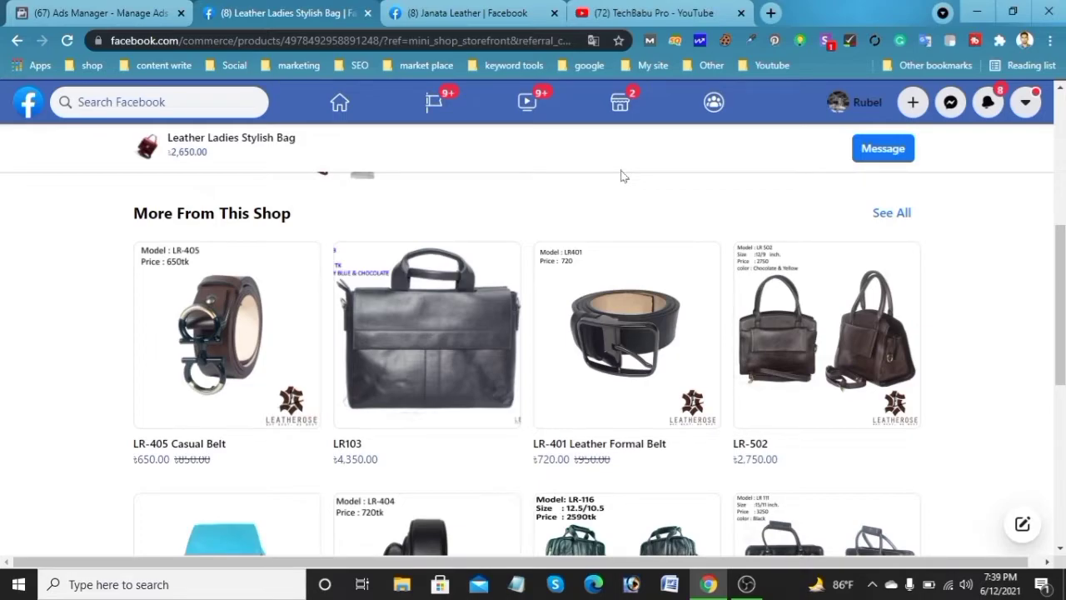
Return to the Ads Manager tab and open Commerce Manager from the All Tools menu
{"action": "left_click", "coordinate": [41, 10]}
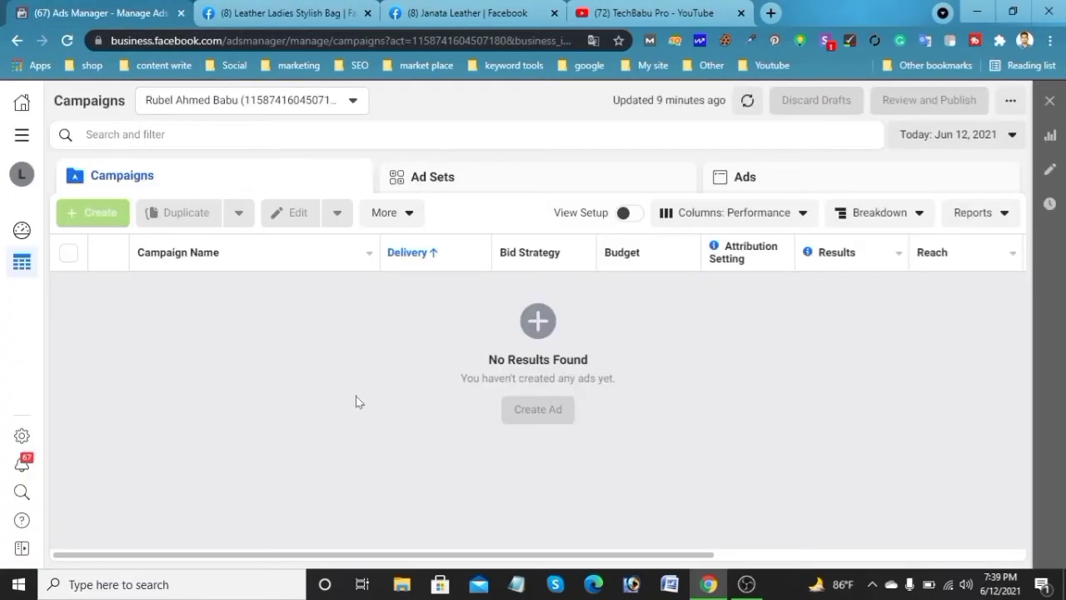
{"action": "left_click", "coordinate": [20, 142]}
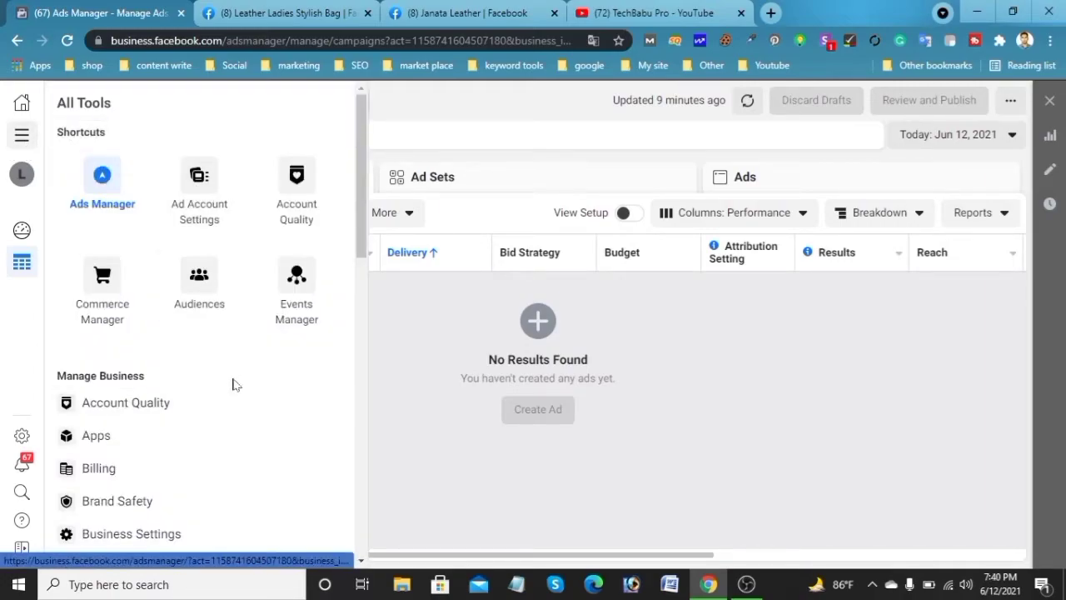
{"action": "scroll", "coordinate": [236, 399], "scroll_direction": "down", "scroll_amount": 6}
{"action": "scroll", "coordinate": [244, 419], "scroll_direction": "down", "scroll_amount": 3}
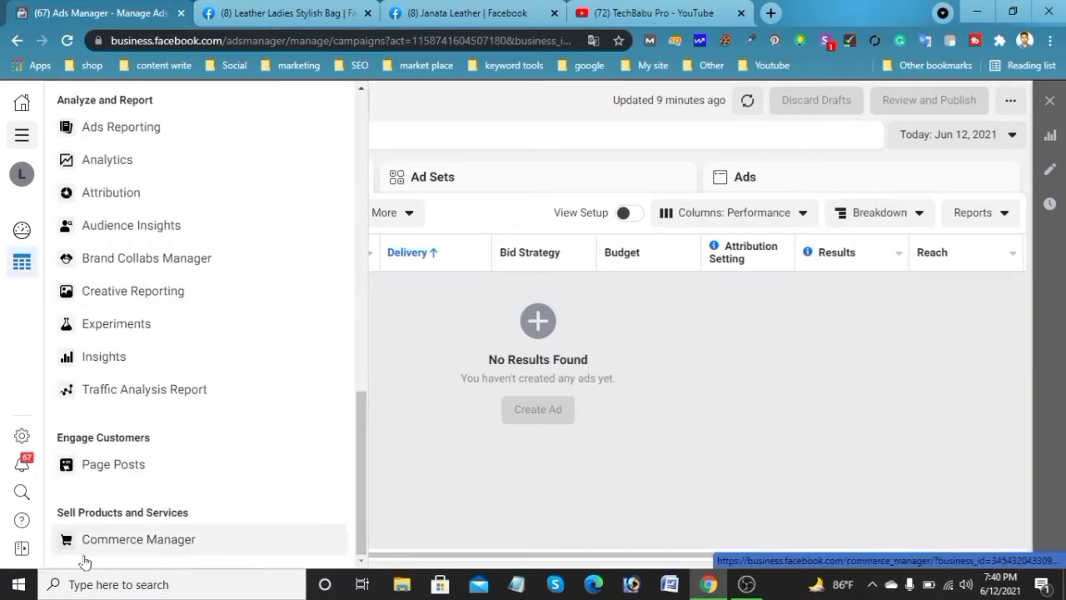
{"action": "left_click", "coordinate": [160, 543]}
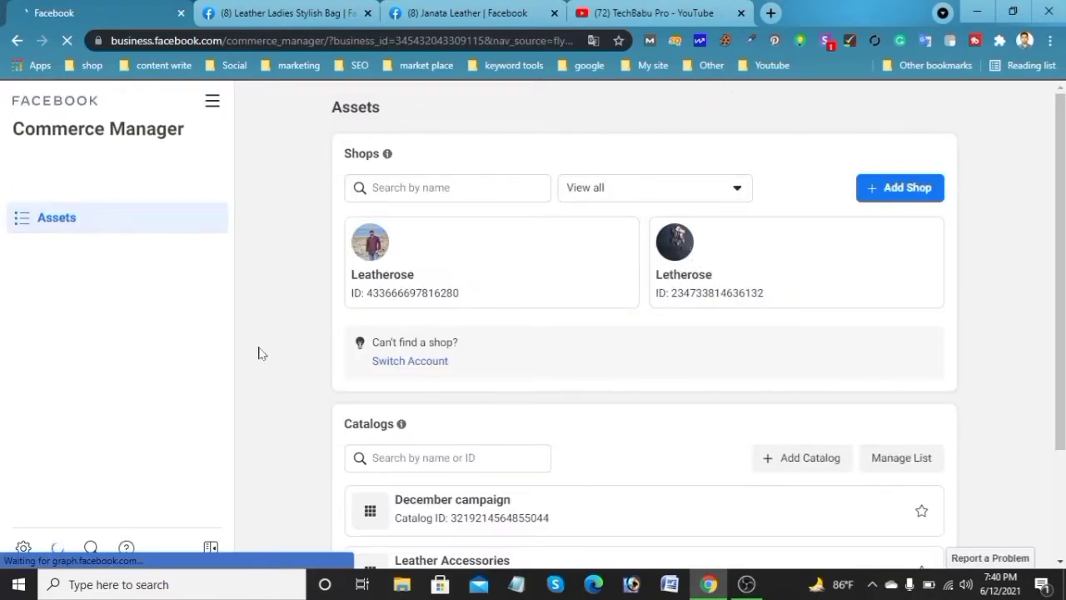
Switch Commerce Manager to the other business account and start adding a new shop
{"action": "scroll", "coordinate": [662, 412], "scroll_direction": "down", "scroll_amount": 2}
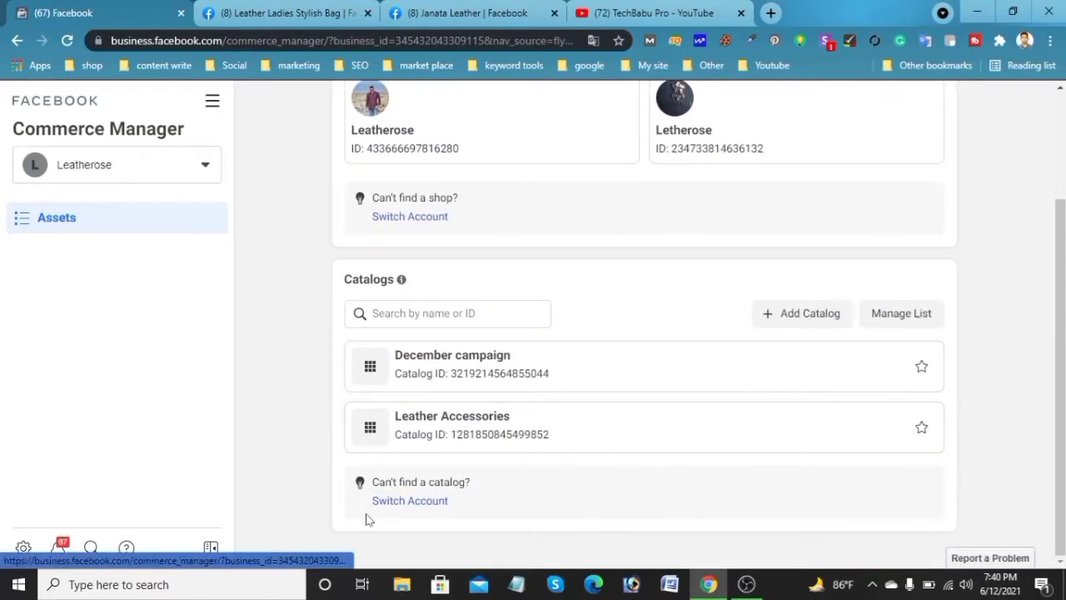
{"action": "left_click", "coordinate": [399, 503]}
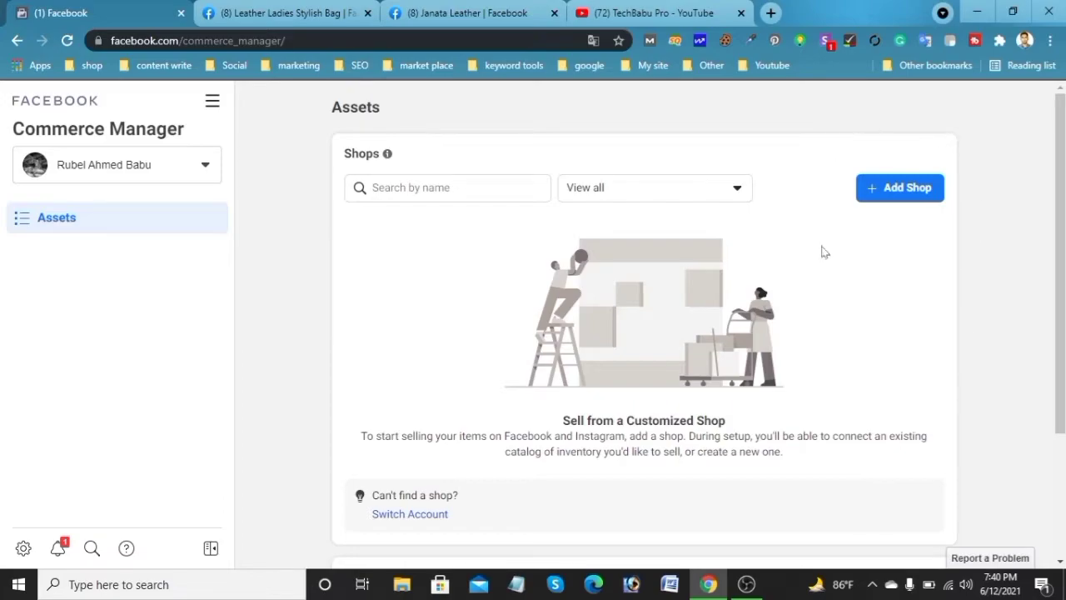
{"action": "left_click", "coordinate": [901, 188]}
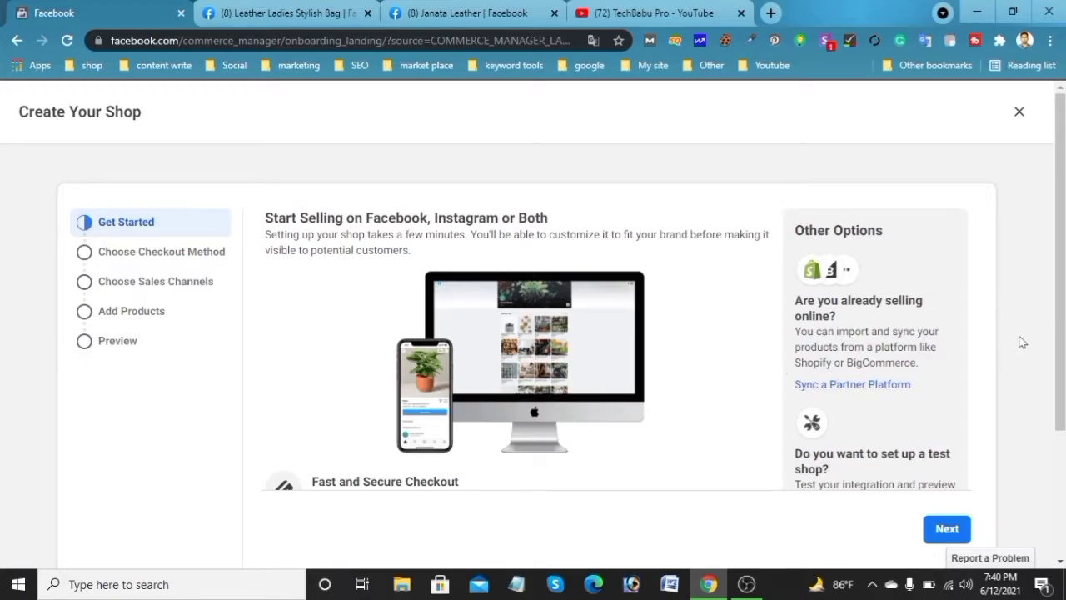
Continue past the introduction, compare checkout methods, and choose Checkout with Messaging before moving on
{"action": "scroll", "coordinate": [1025, 345], "scroll_direction": "down", "scroll_amount": 2}
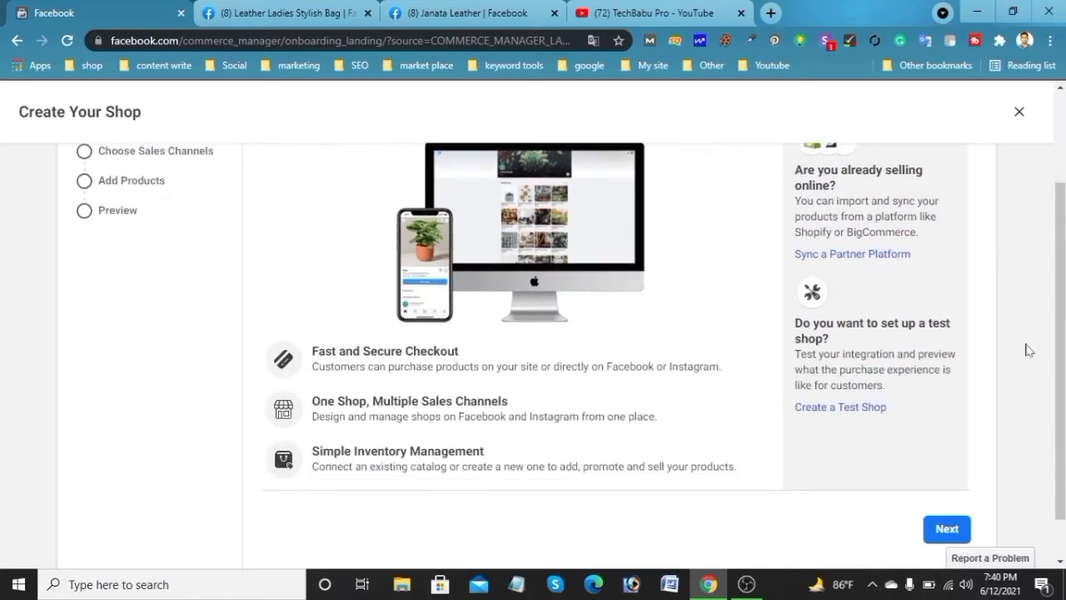
{"action": "left_click", "coordinate": [949, 529]}
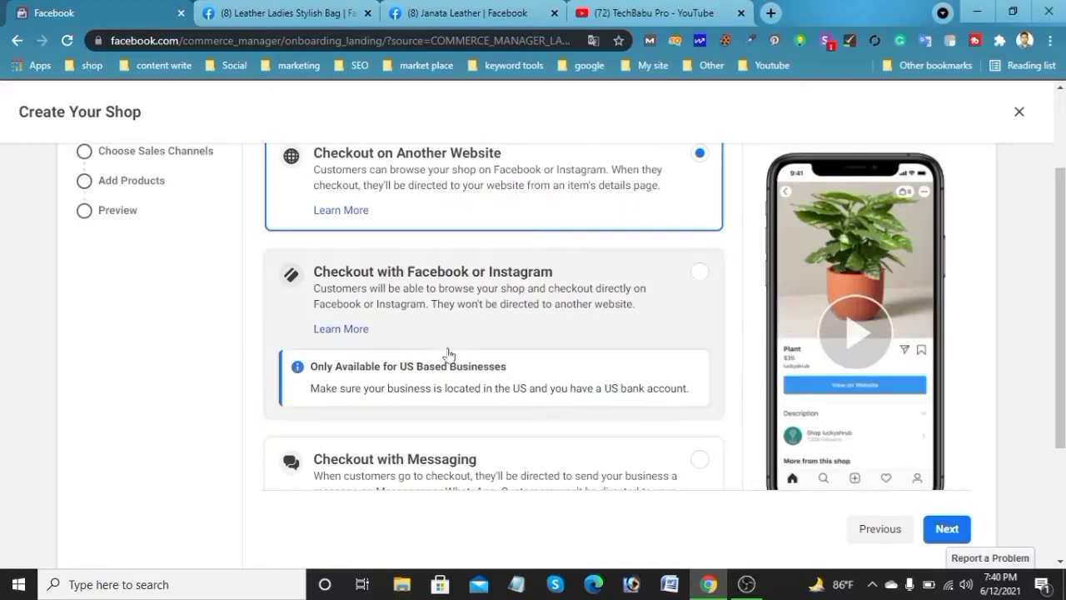
{"action": "scroll", "coordinate": [610, 317], "scroll_direction": "up", "scroll_amount": 2}
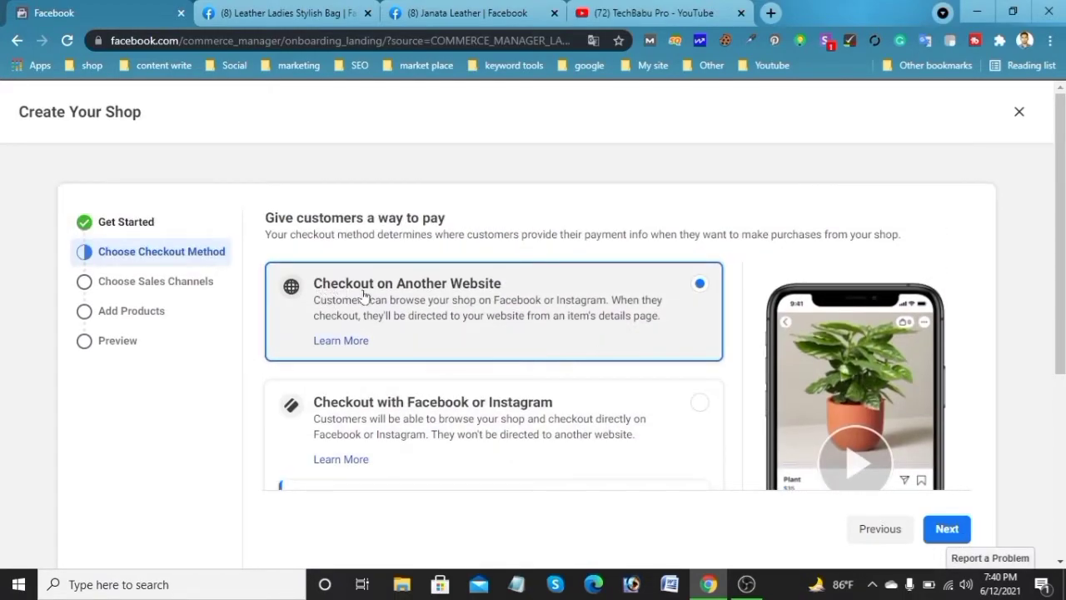
{"action": "scroll", "coordinate": [661, 286], "scroll_direction": "down", "scroll_amount": 4}
{"action": "scroll", "coordinate": [505, 301], "scroll_direction": "up", "scroll_amount": 2}
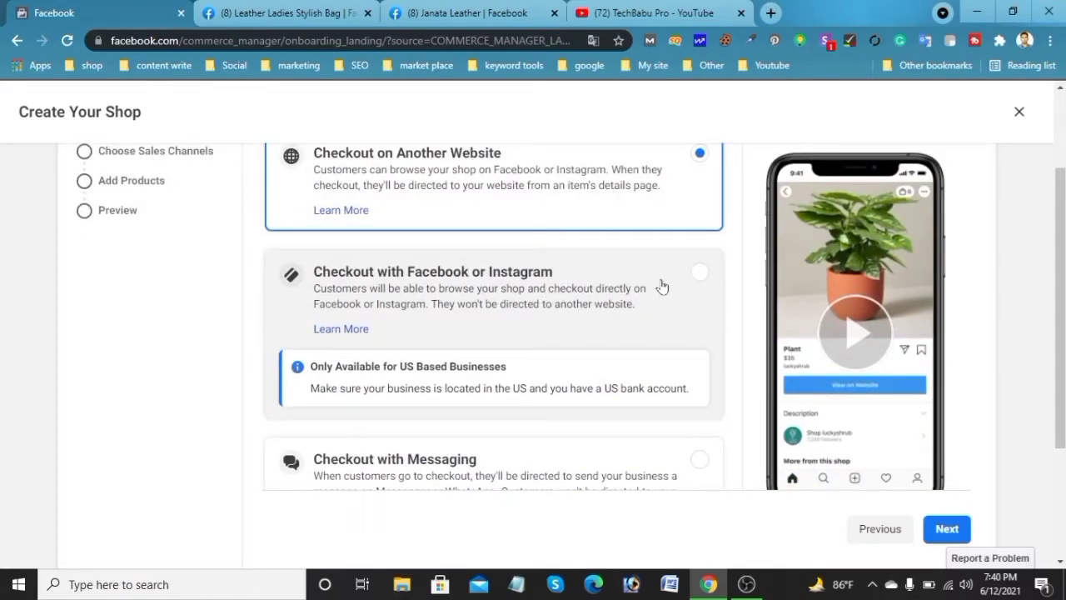
{"action": "scroll", "coordinate": [661, 287], "scroll_direction": "down", "scroll_amount": 3}
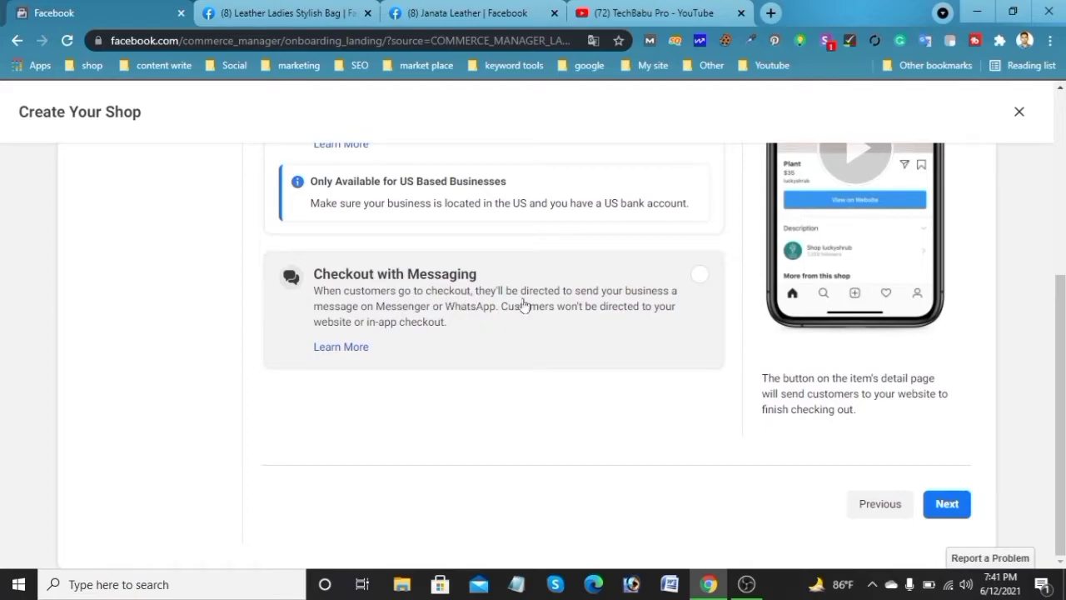
{"action": "scroll", "coordinate": [607, 350], "scroll_direction": "up", "scroll_amount": 4}
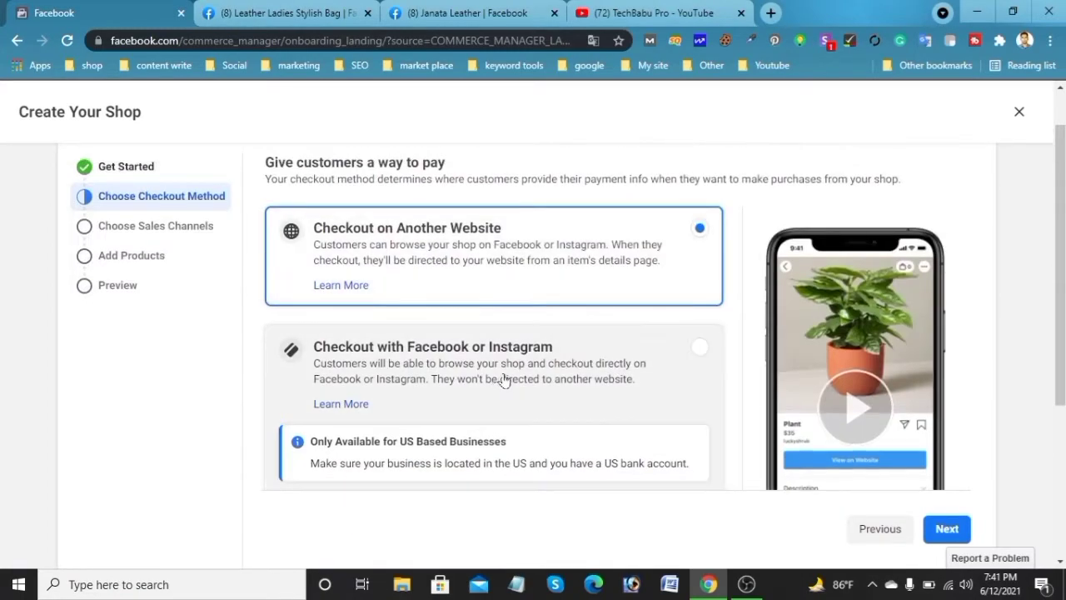
{"action": "scroll", "coordinate": [503, 380], "scroll_direction": "down", "scroll_amount": 2}
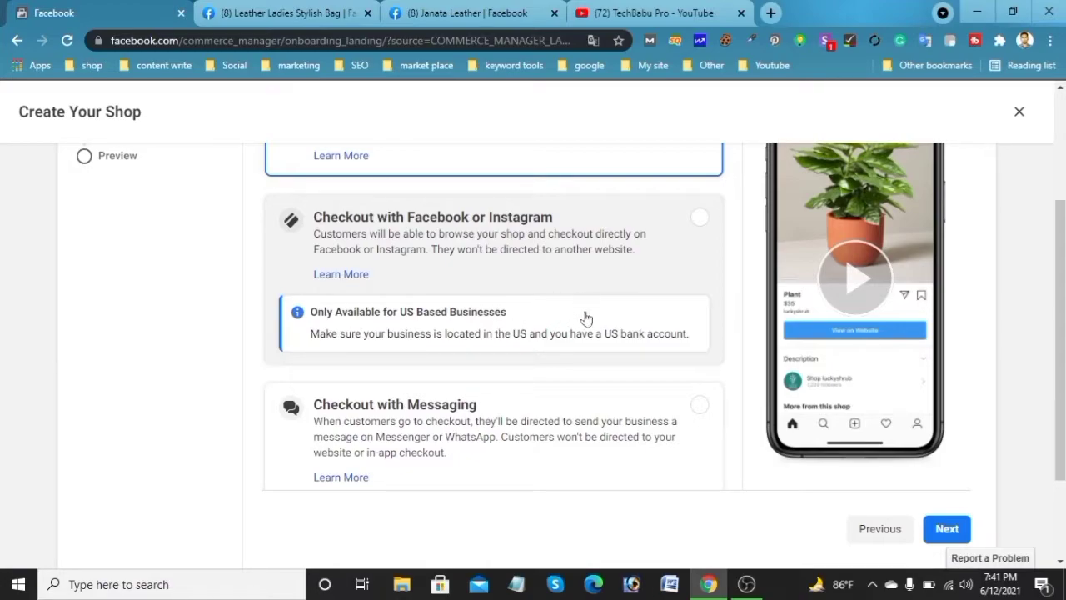
{"action": "scroll", "coordinate": [590, 321], "scroll_direction": "up", "scroll_amount": 2}
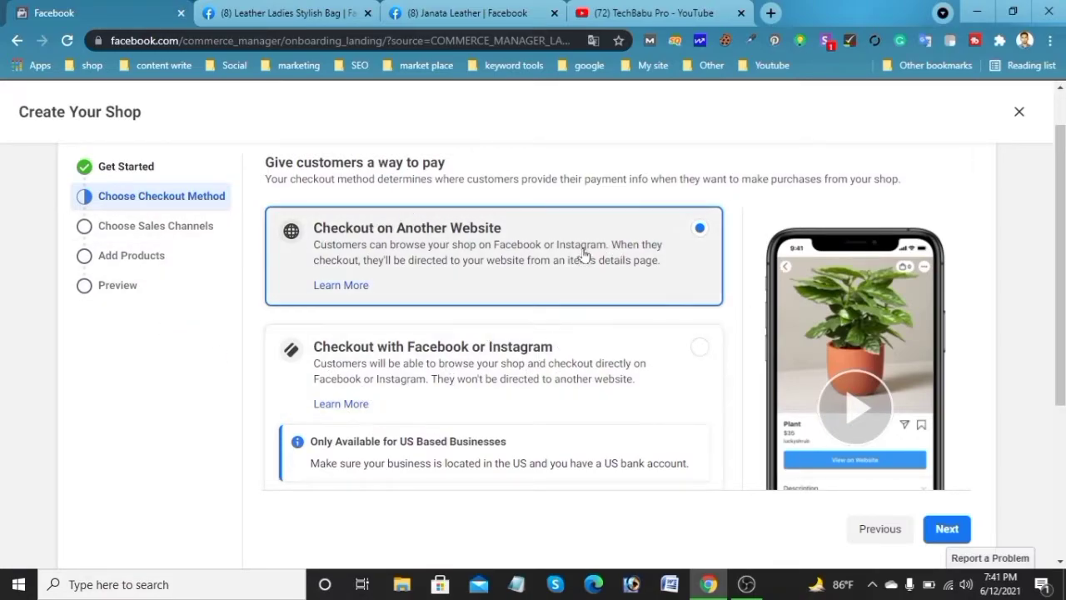
{"action": "scroll", "coordinate": [587, 398], "scroll_direction": "down", "scroll_amount": 3}
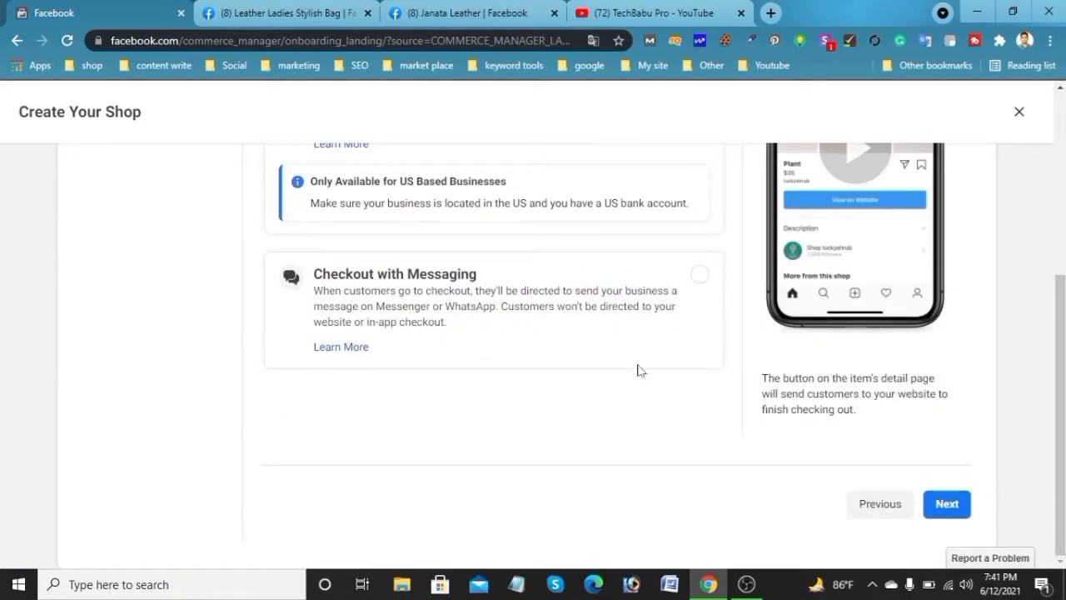
{"action": "left_click", "coordinate": [699, 276]}
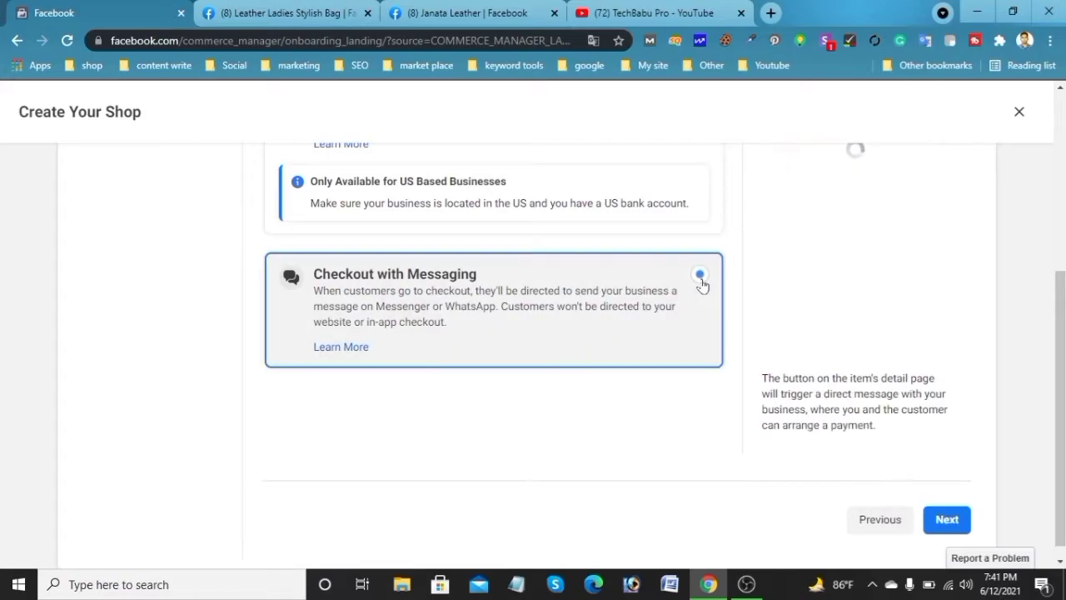
{"action": "left_click", "coordinate": [936, 525]}
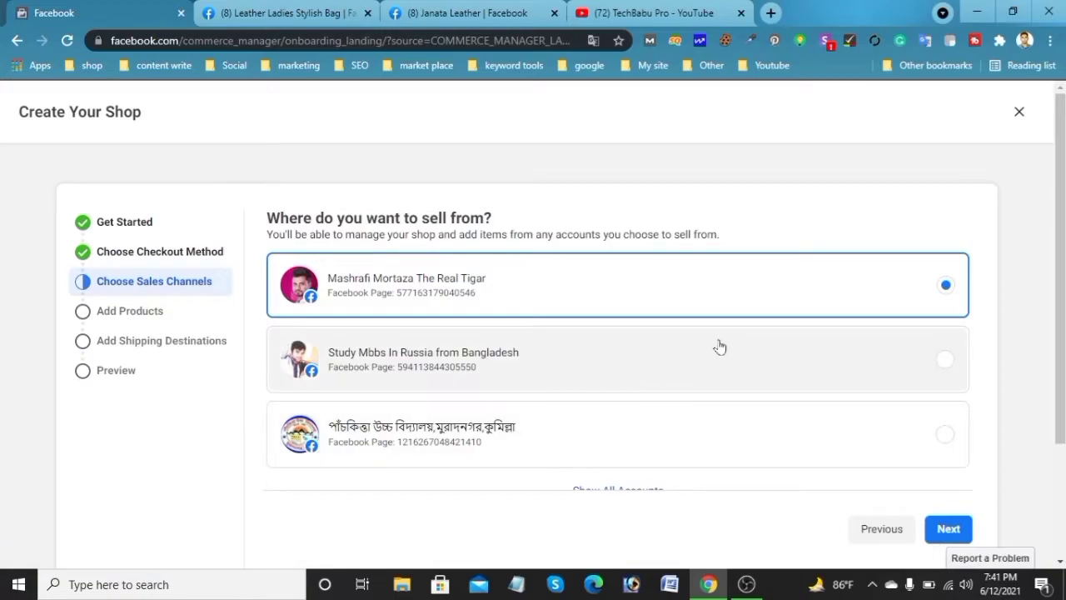
Show all accounts and select the Digital Helper page as the sales channel
{"action": "scroll", "coordinate": [718, 347], "scroll_direction": "down", "scroll_amount": 2}
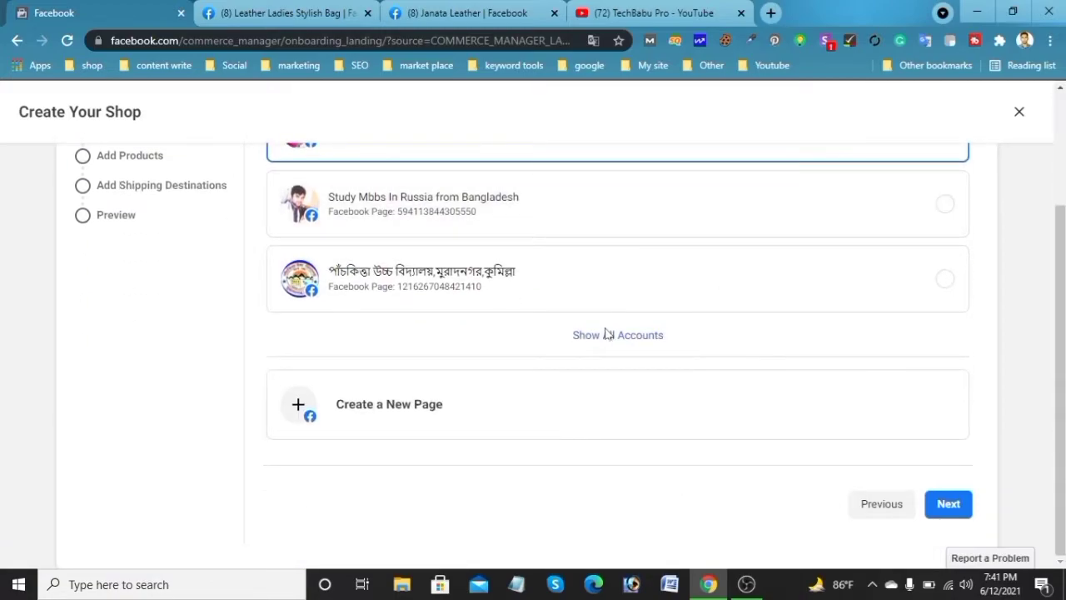
{"action": "left_click", "coordinate": [608, 338]}
{"action": "scroll", "coordinate": [753, 325], "scroll_direction": "down", "scroll_amount": 2}
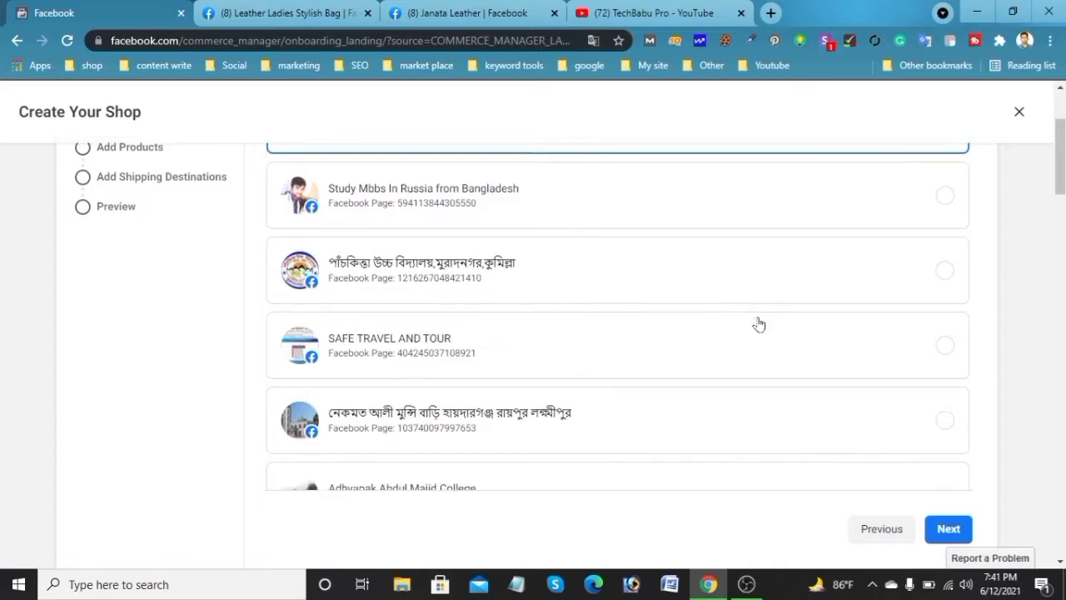
{"action": "scroll", "coordinate": [548, 442], "scroll_direction": "down", "scroll_amount": 3}
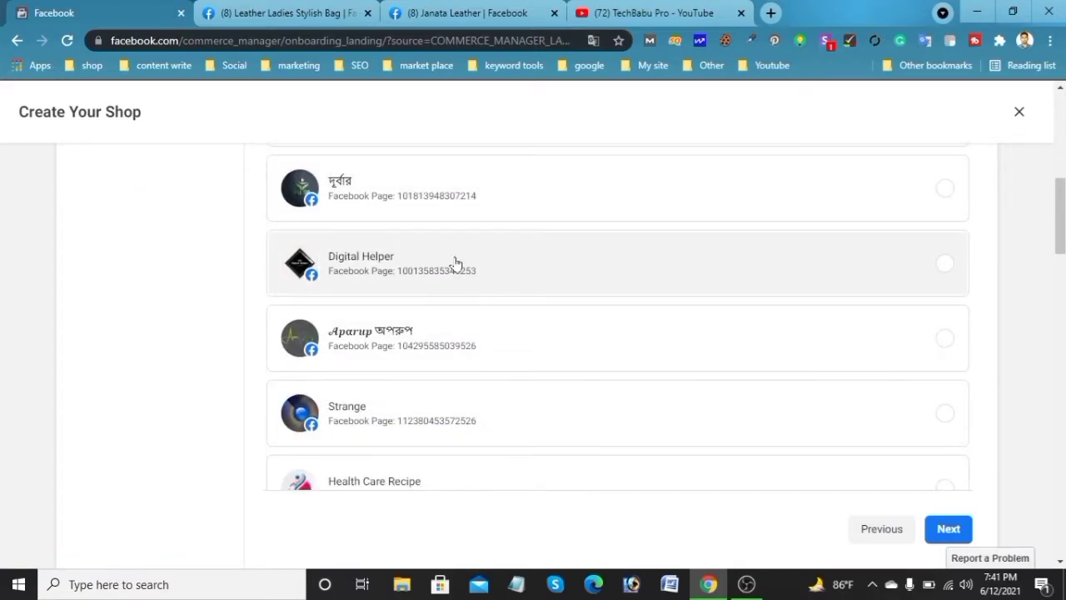
{"action": "left_click", "coordinate": [548, 264]}
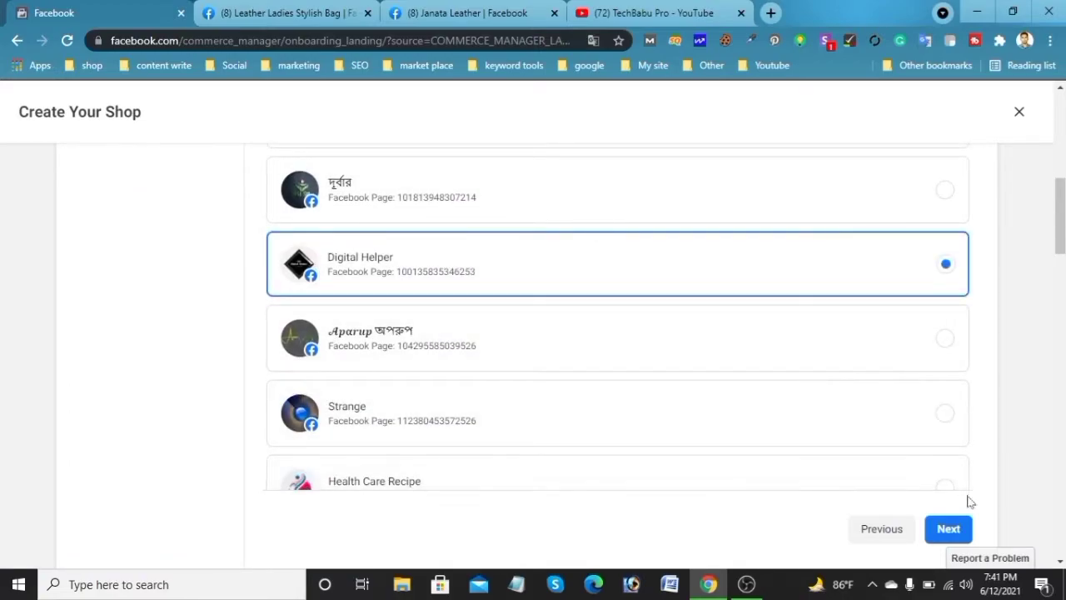
Continue past the sales channel and connect the page owner's personal business account to the shop
{"action": "left_click", "coordinate": [956, 537]}
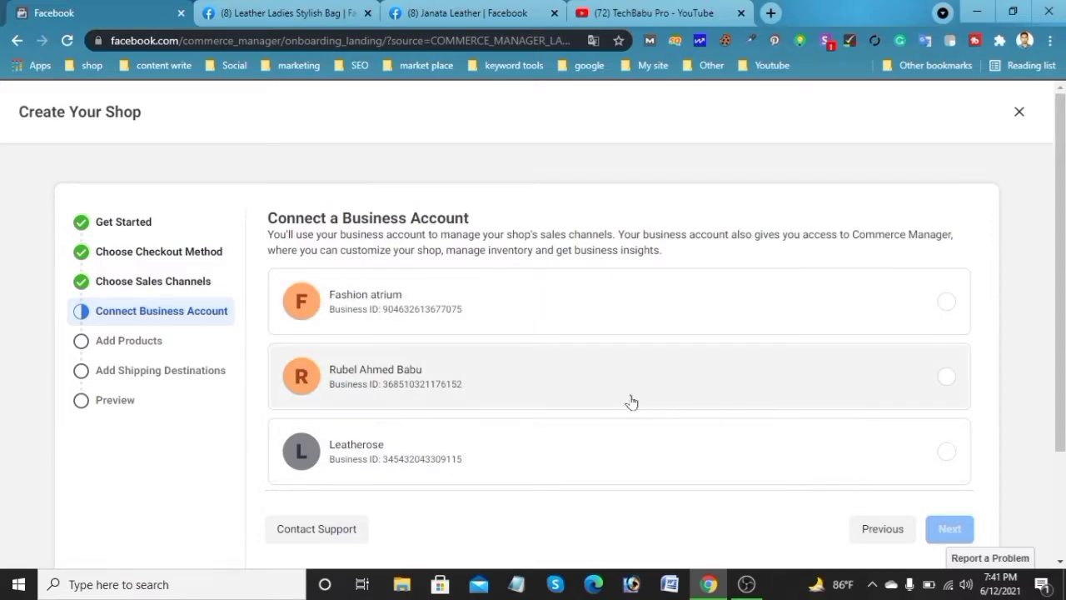
{"action": "left_click", "coordinate": [947, 376]}
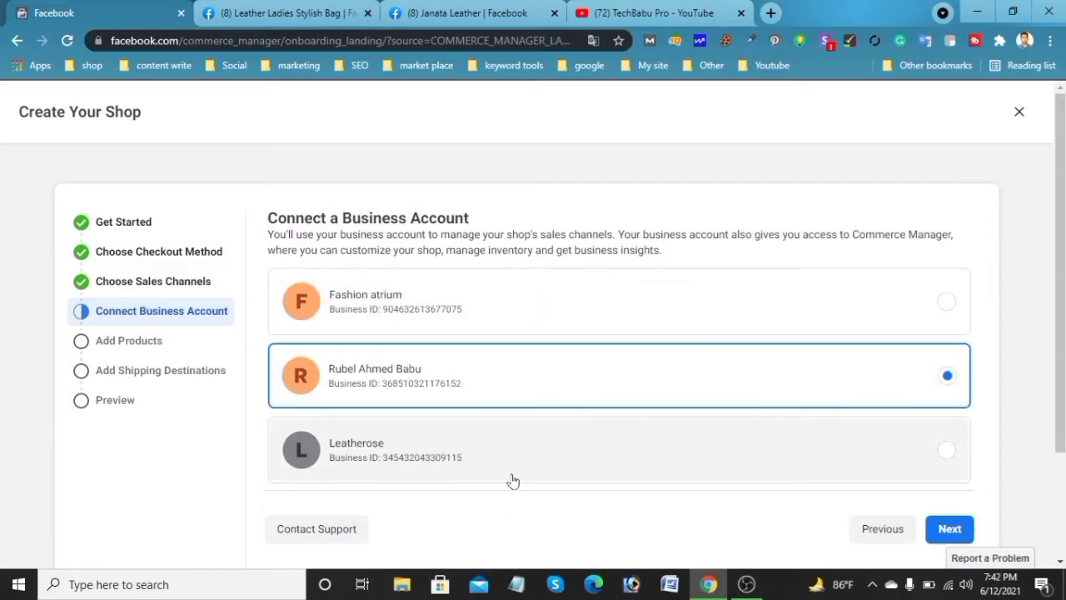
{"action": "left_click", "coordinate": [950, 530]}
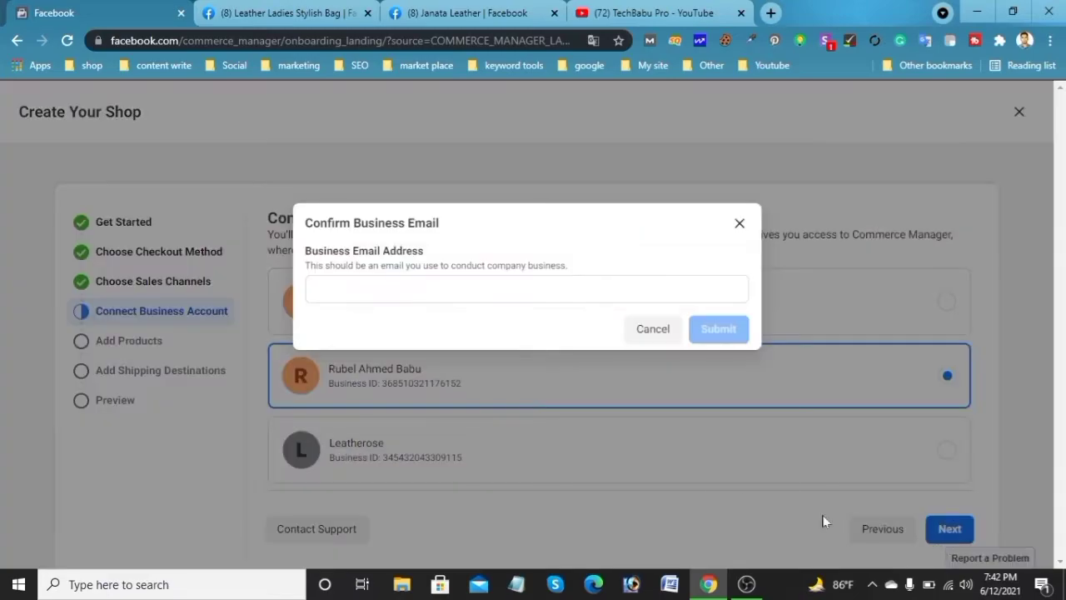
Confirm the business email by entering the account owner's e-mail address and submit it
{"action": "left_click", "coordinate": [526, 289]}
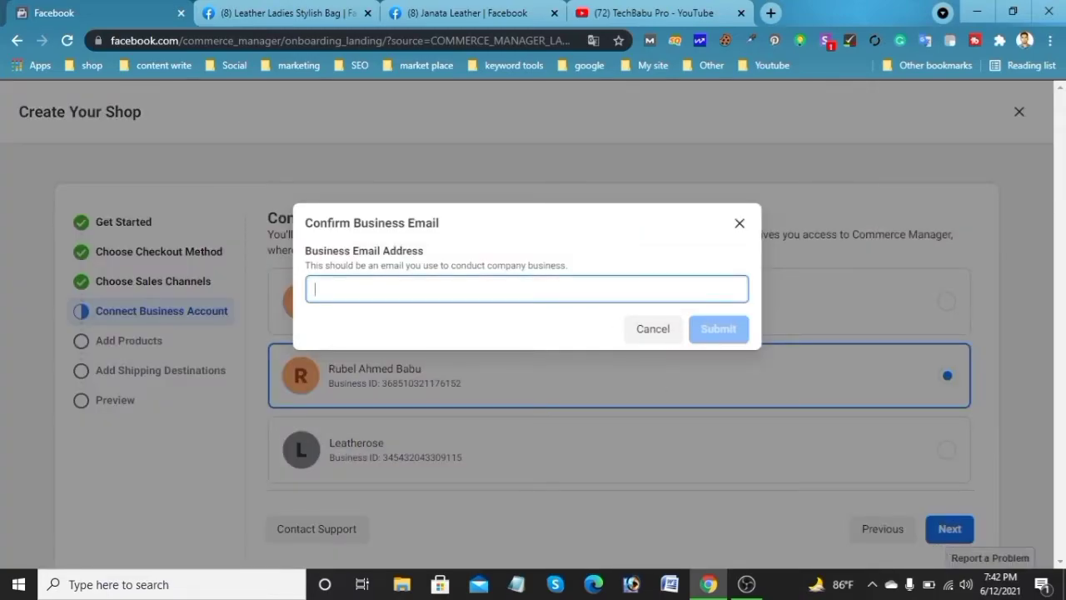
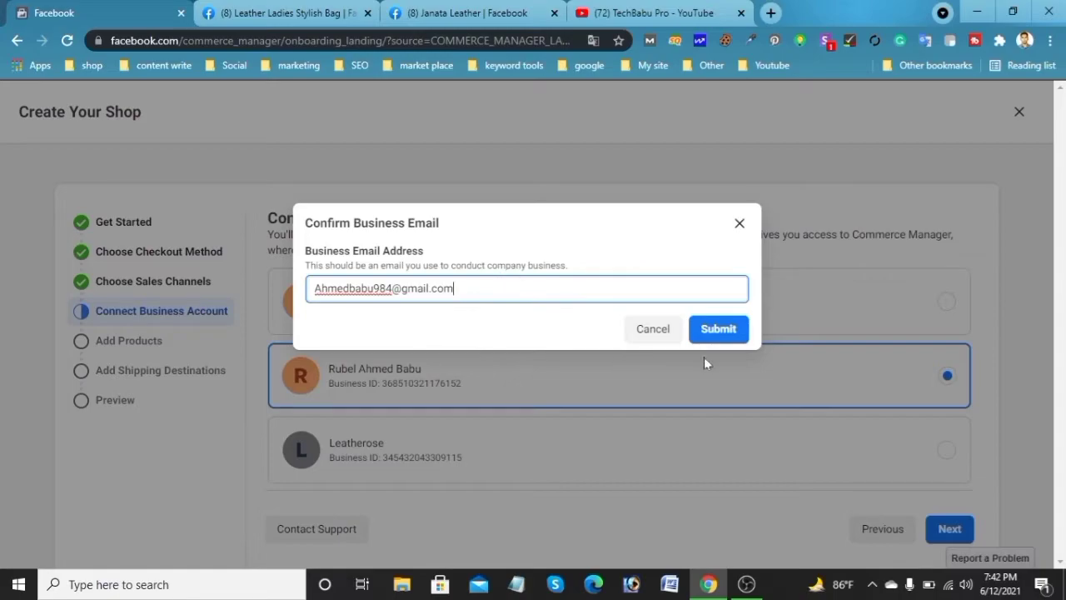
{"action": "left_click", "coordinate": [721, 339]}
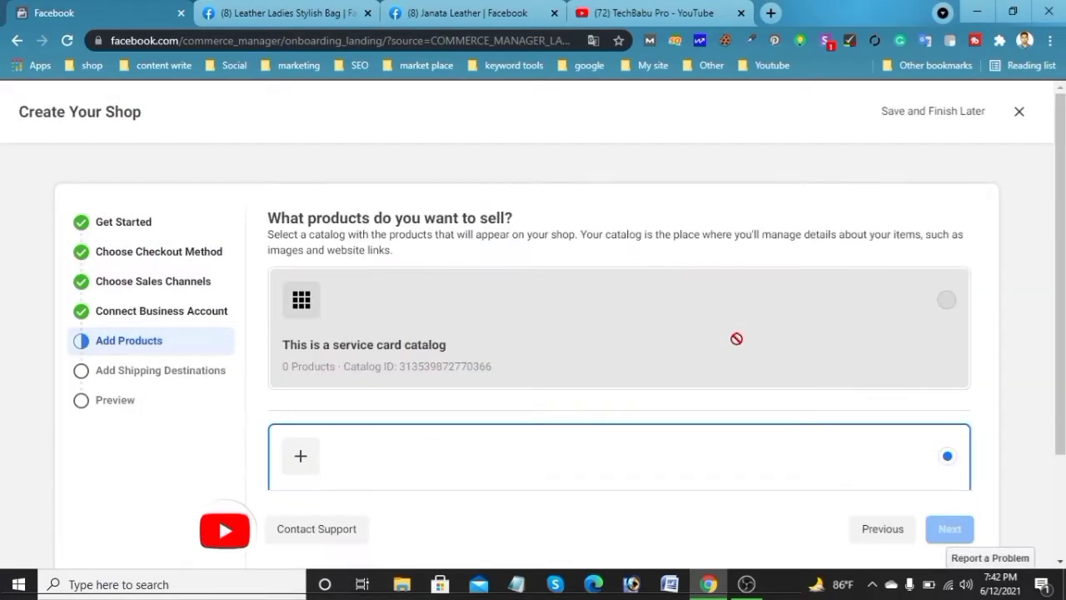
Create a new catalog named summer fashion for the shop's products and continue
{"action": "scroll", "coordinate": [763, 363], "scroll_direction": "down", "scroll_amount": 3}
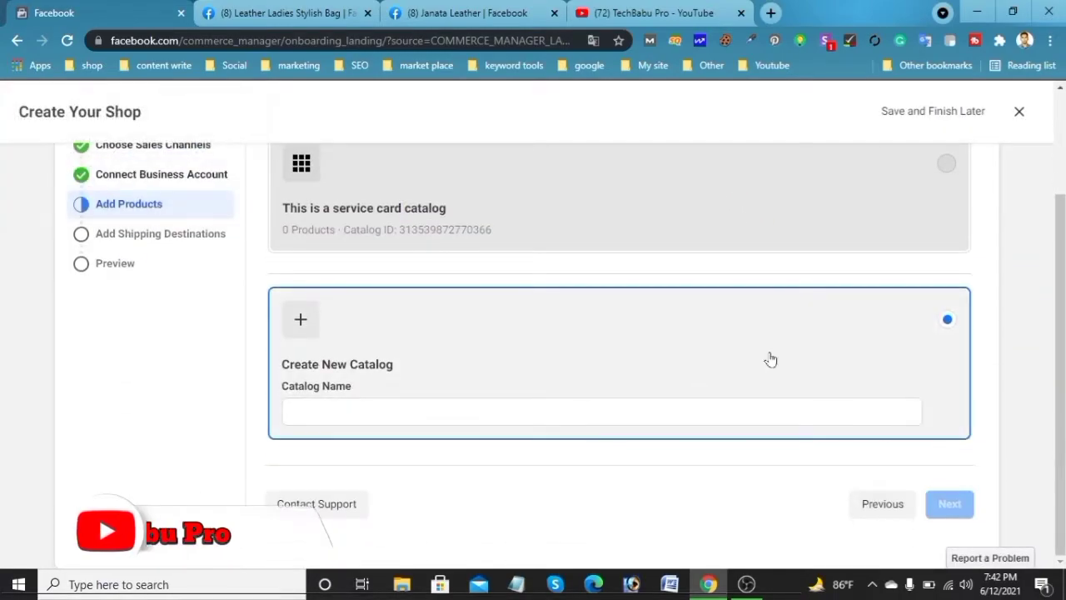
{"action": "left_click", "coordinate": [575, 412]}
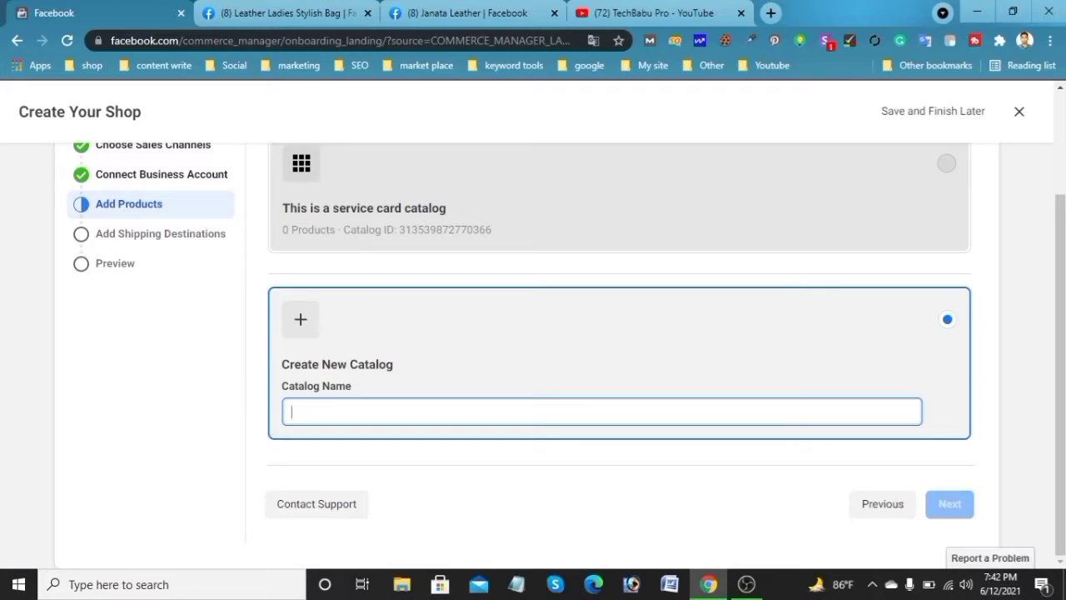
{"action": "type", "text": "summ"}
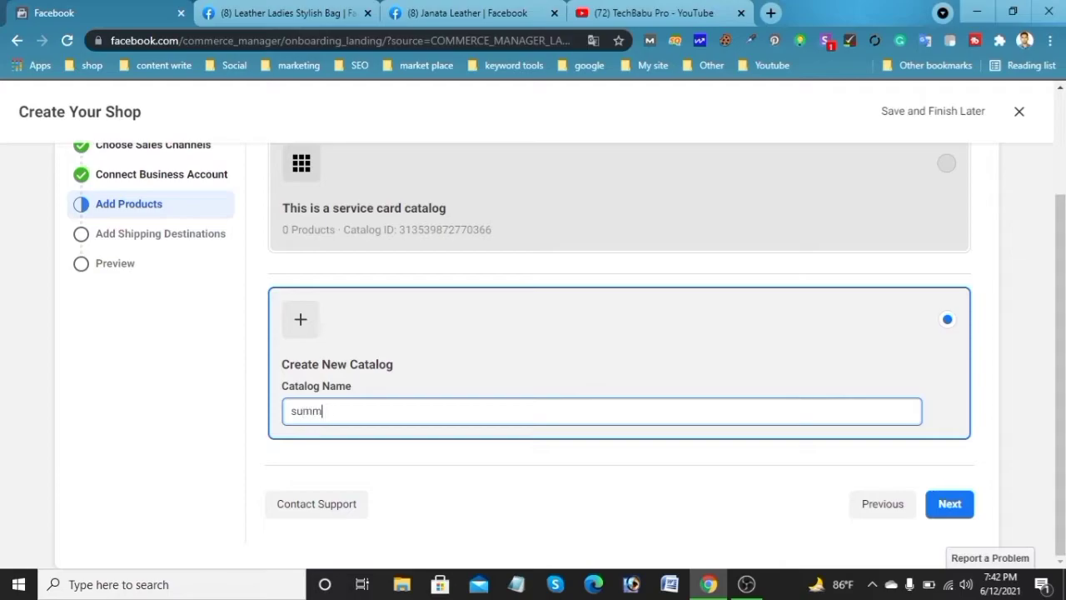
{"action": "type", "text": "er fashion"}
{"action": "left_click", "coordinate": [955, 512]}
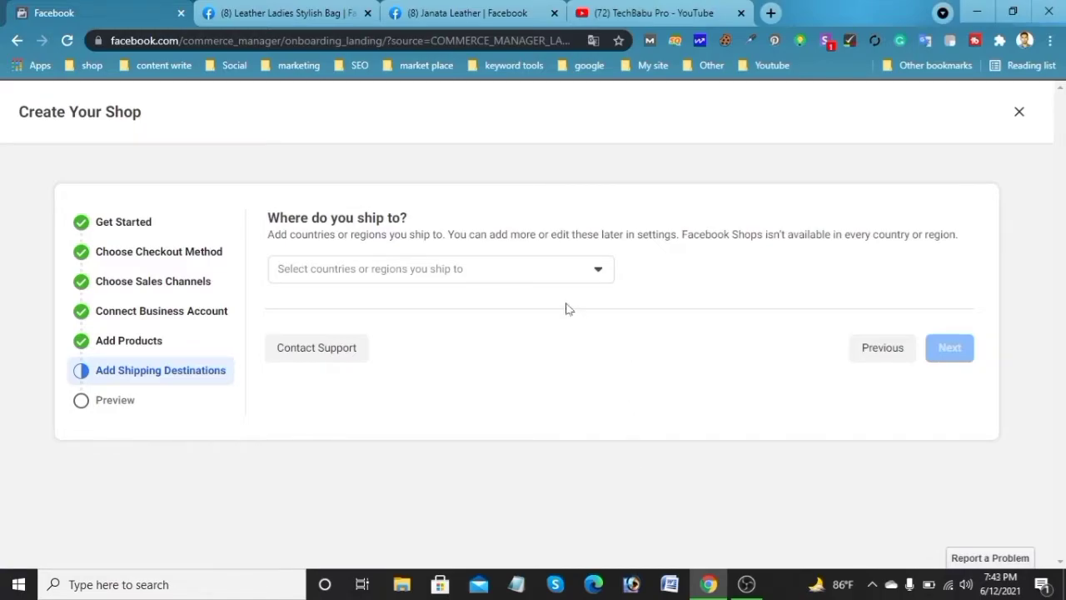
Add Bangladesh as the shipping destination and continue to the preview
{"action": "left_click", "coordinate": [523, 270]}
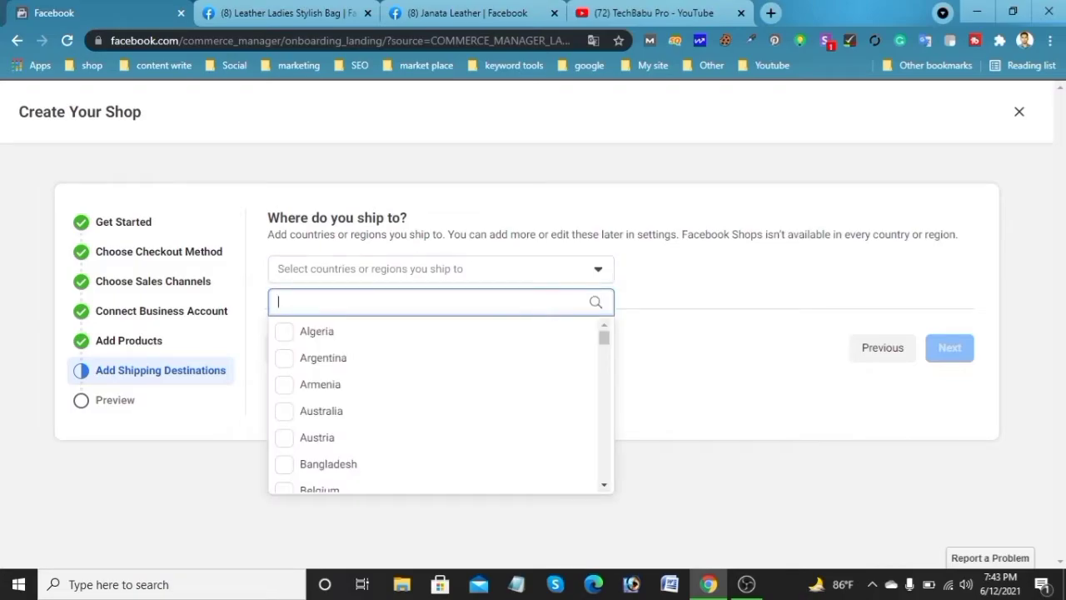
{"action": "type", "text": "ba"}
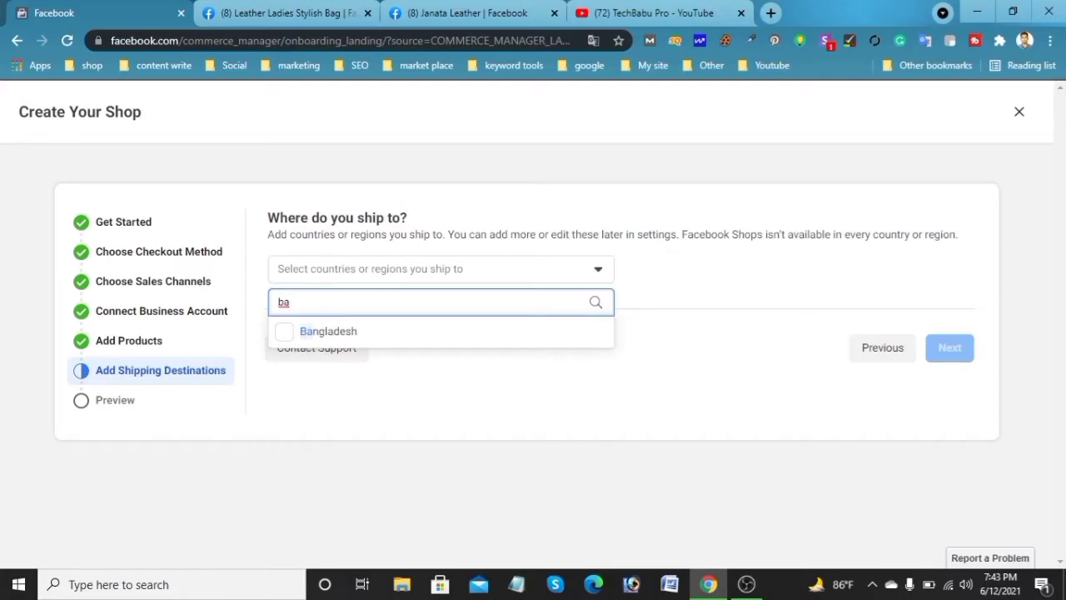
{"action": "left_click", "coordinate": [285, 331]}
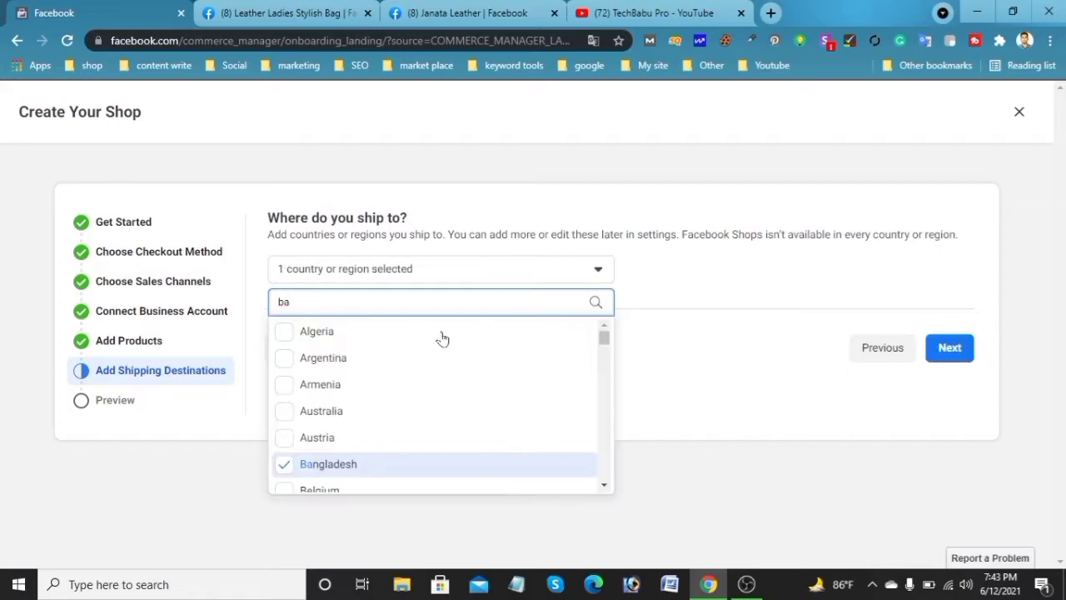
{"action": "left_click", "coordinate": [964, 356]}
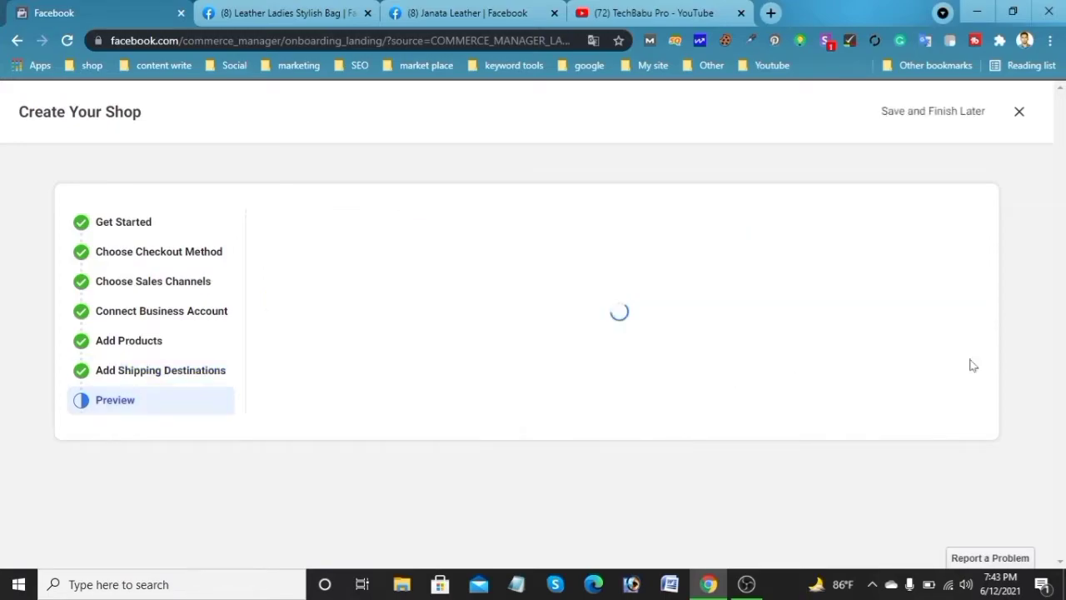
Review the shop summary, accept the Seller Agreement, and finish the shop setup
{"action": "scroll", "coordinate": [745, 395], "scroll_direction": "down", "scroll_amount": 3}
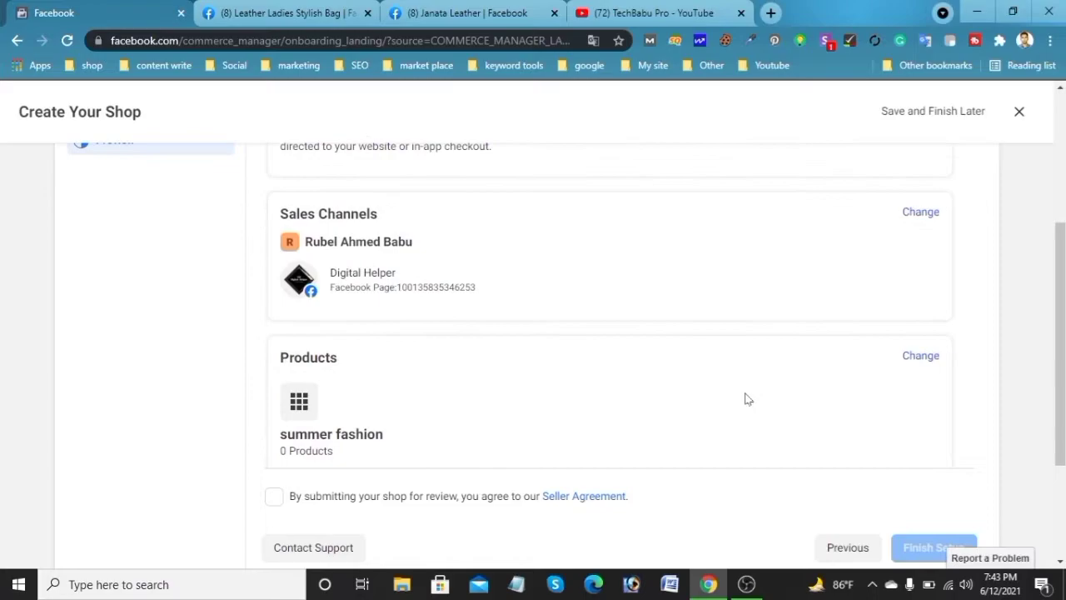
{"action": "scroll", "coordinate": [464, 373], "scroll_direction": "down", "scroll_amount": 2}
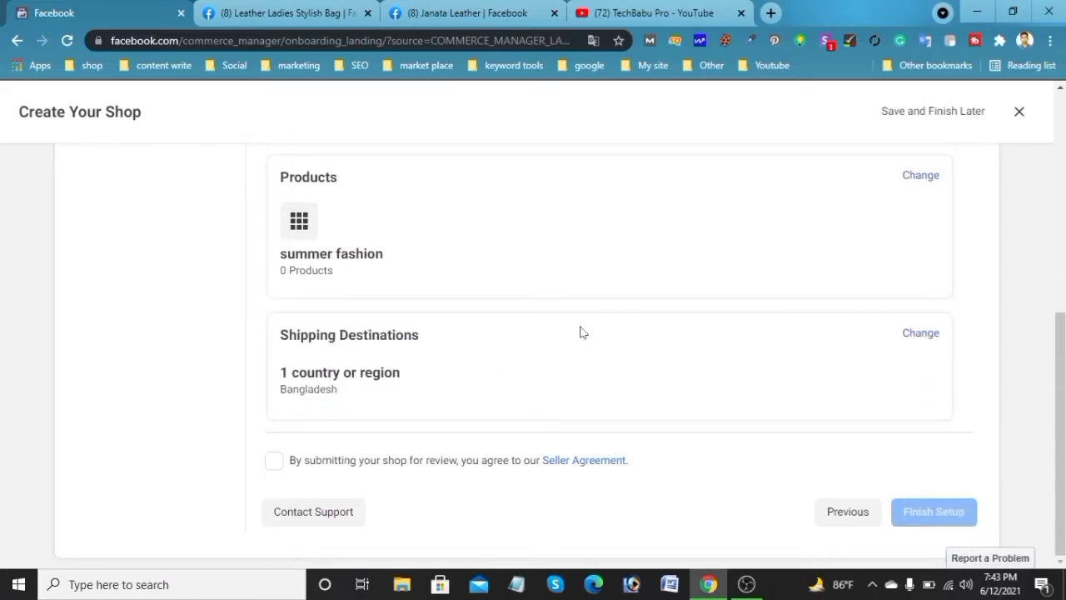
{"action": "left_click", "coordinate": [274, 462]}
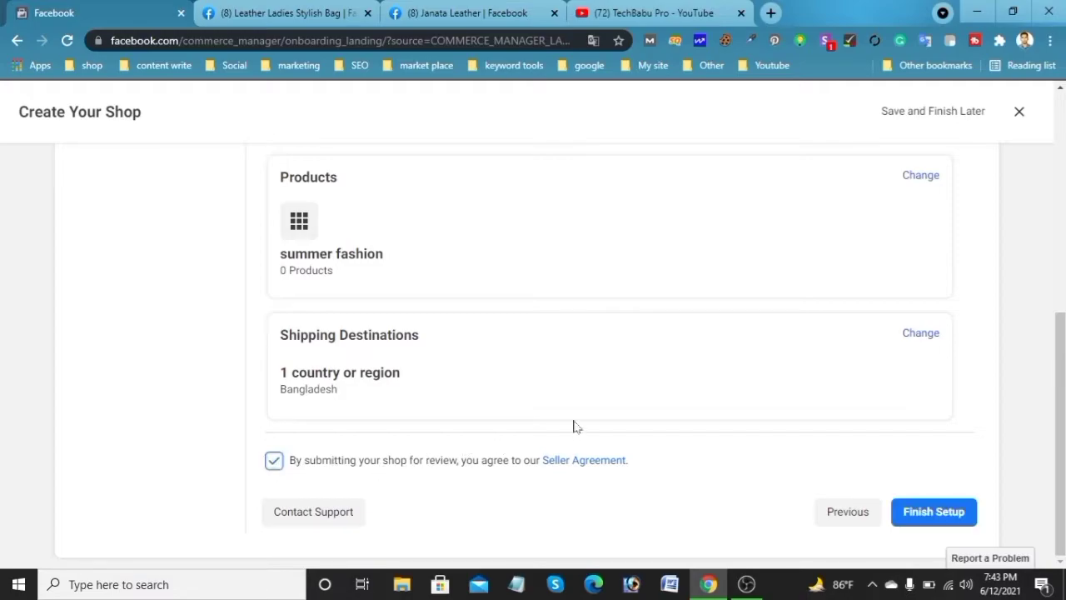
{"action": "left_click", "coordinate": [930, 508]}
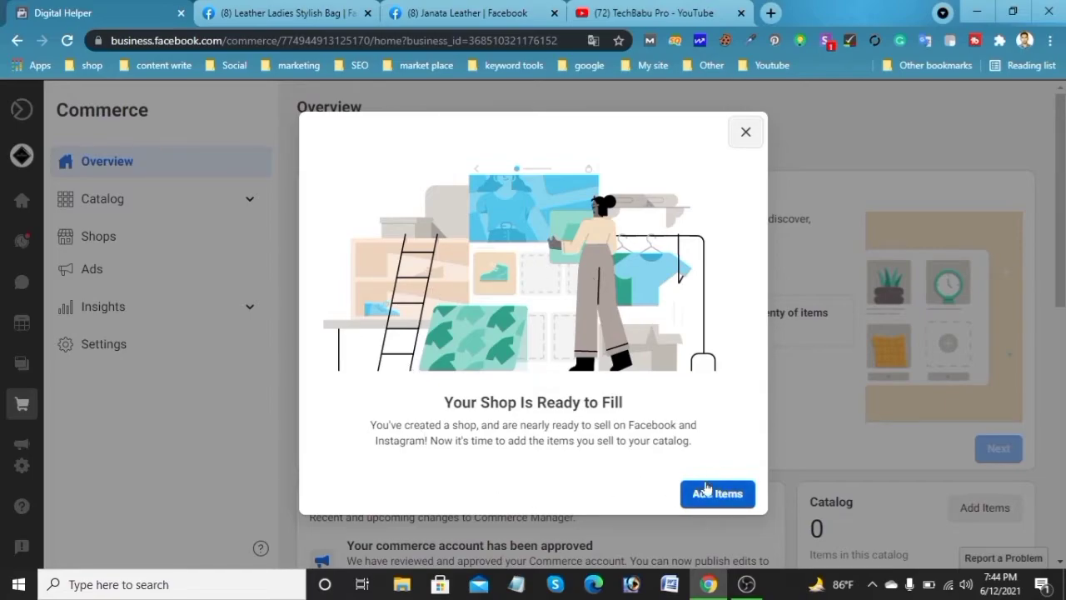
Go to the catalog items, dismiss the tip, and start adding a single item
{"action": "left_click", "coordinate": [732, 502]}
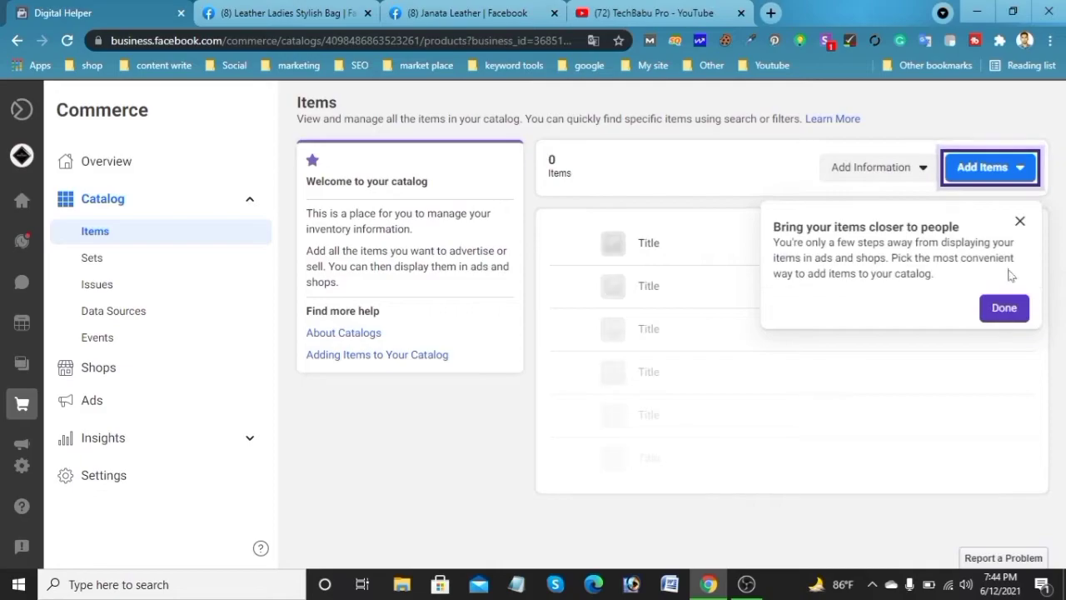
{"action": "left_click", "coordinate": [1003, 308]}
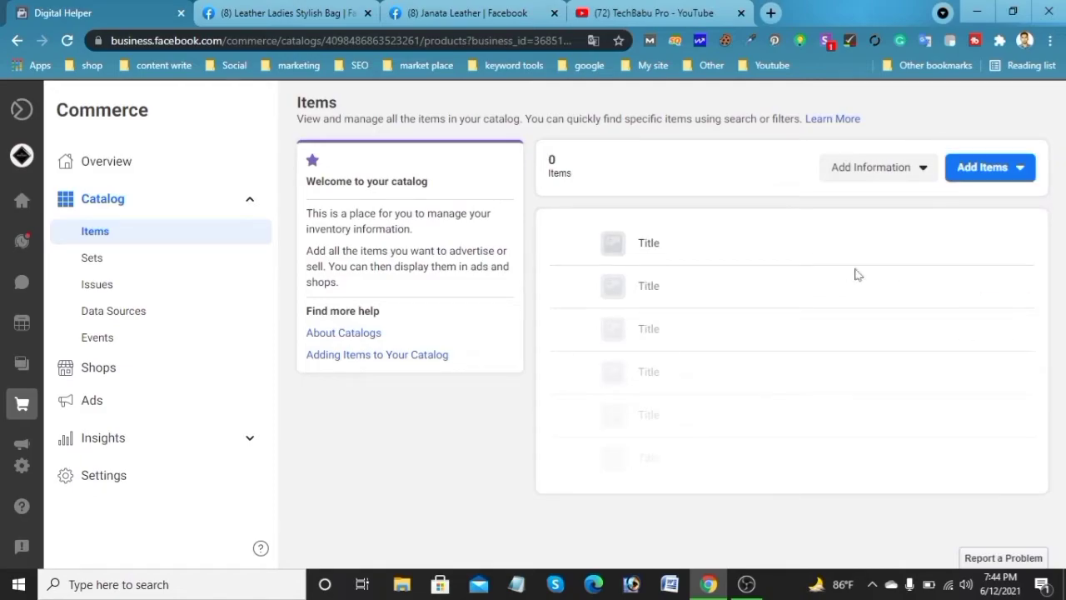
{"action": "left_click", "coordinate": [1004, 170]}
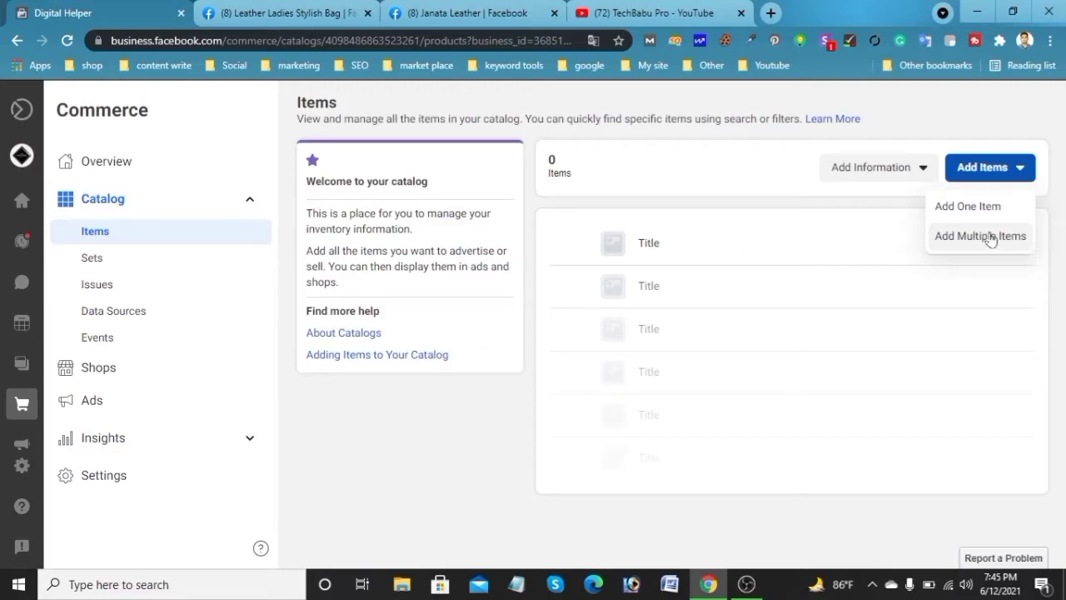
{"action": "left_click", "coordinate": [997, 215]}
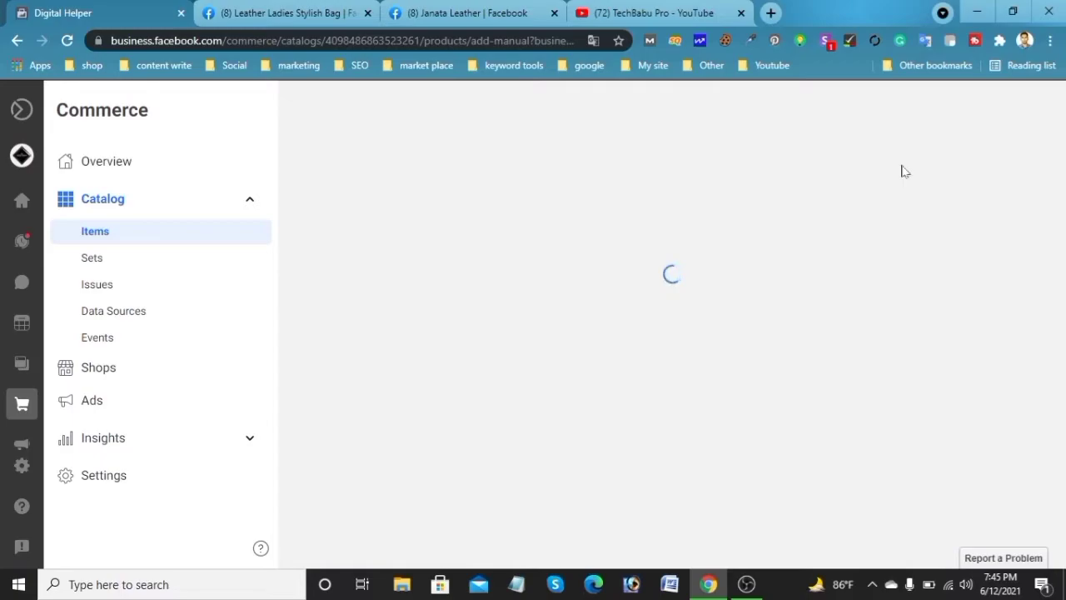
Upload the image 502 from the Ladis bag folder as the item's main image
{"action": "scroll", "coordinate": [787, 297], "scroll_direction": "down", "scroll_amount": 3}
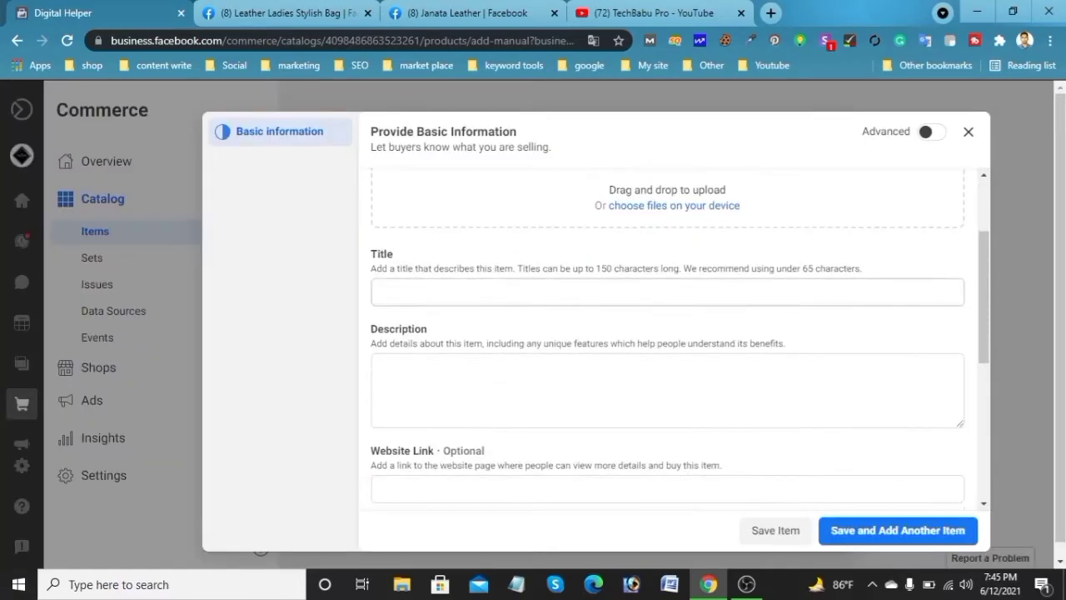
{"action": "left_click", "coordinate": [687, 207]}
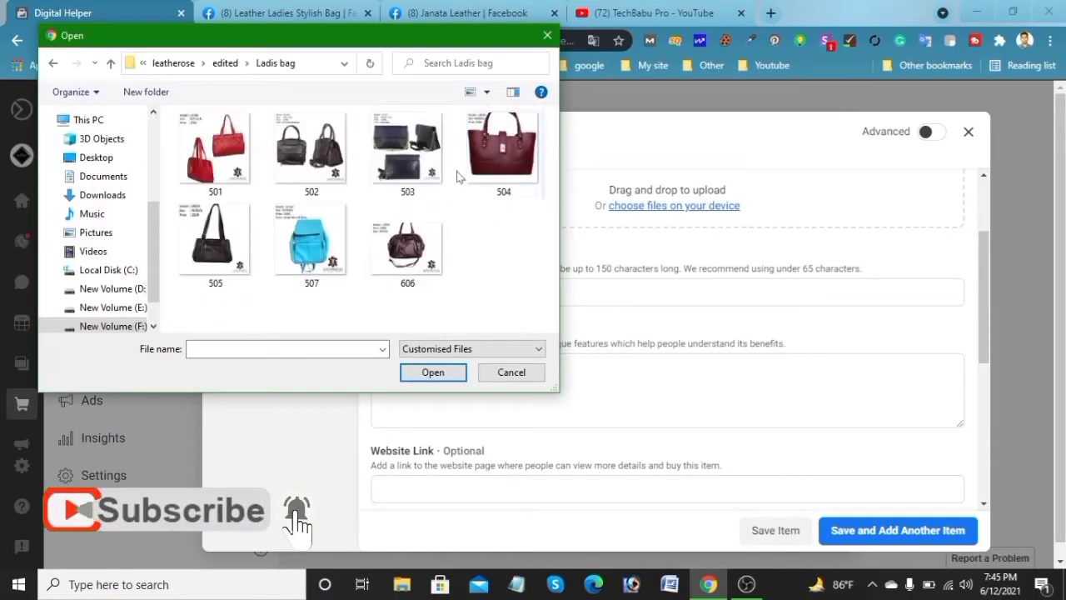
{"action": "left_click", "coordinate": [310, 150]}
{"action": "left_click", "coordinate": [432, 373]}
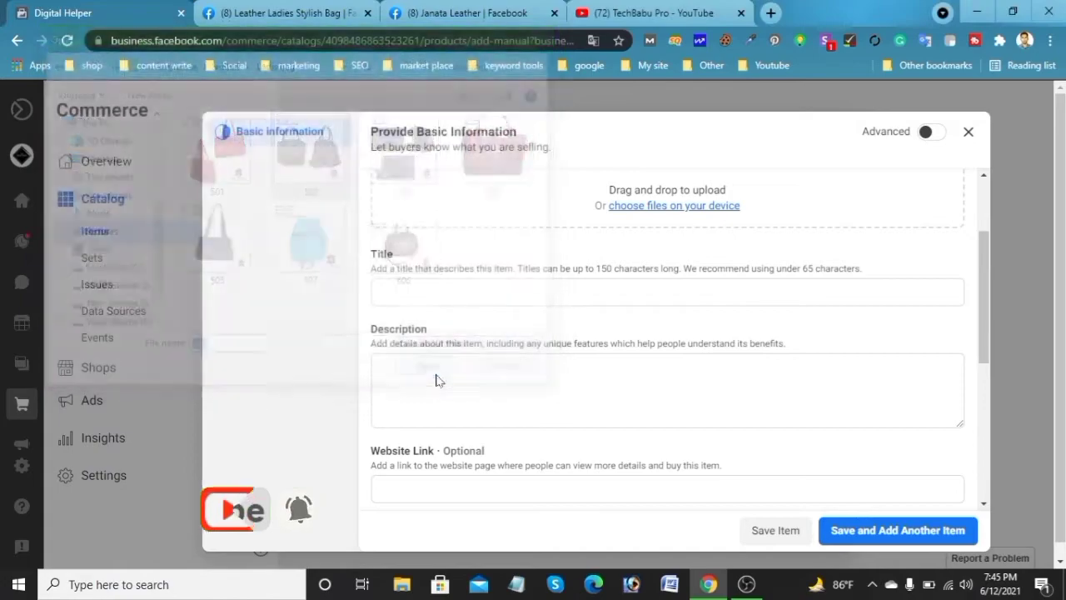
Enter the item title Genuine cow leather ladies stylish bag, correcting the misspelled word
{"action": "scroll", "coordinate": [690, 281], "scroll_direction": "down", "scroll_amount": 1}
{"action": "scroll", "coordinate": [507, 336], "scroll_direction": "up", "scroll_amount": 2}
{"action": "left_click", "coordinate": [507, 336]}
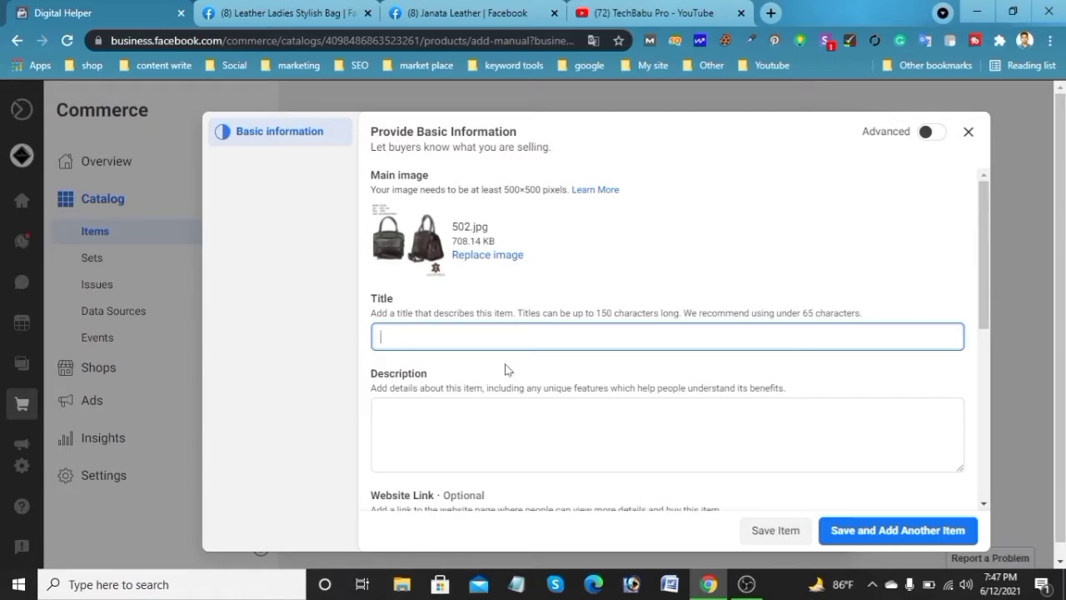
{"action": "type", "text": "Genuine coe leather"}
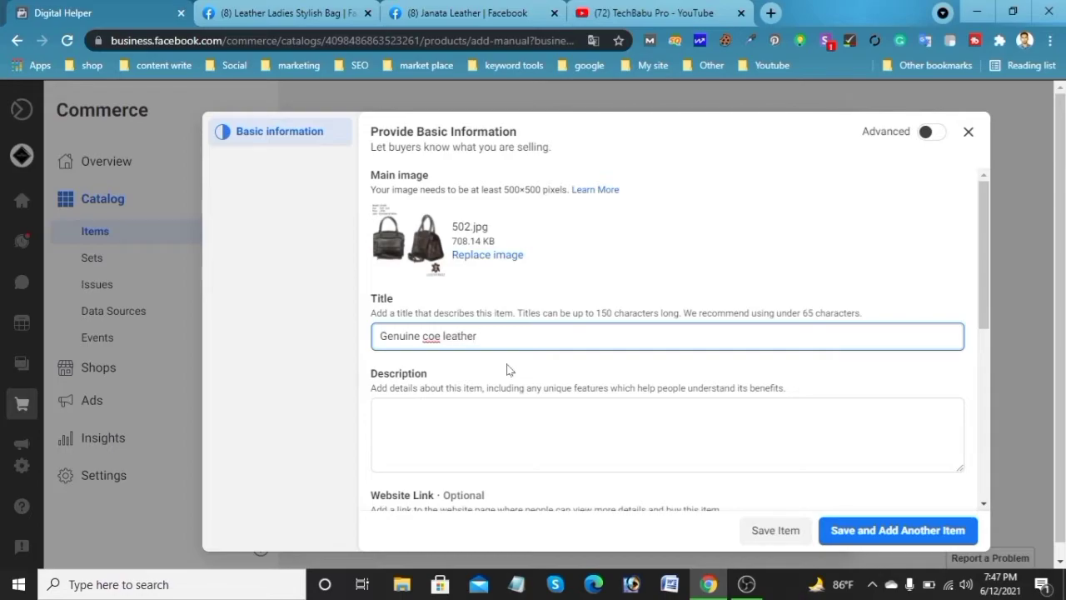
{"action": "key", "text": "Left"}
{"action": "key", "text": "Left"}
{"action": "key", "text": "Left"}
{"action": "key", "text": "Left"}
{"action": "key", "text": "Left"}
{"action": "key", "text": "Left"}
{"action": "key", "text": "Left"}
{"action": "key", "text": "Left"}
{"action": "key", "text": "BackSpace"}
{"action": "type", "text": "w leather ladies stylish bag"}
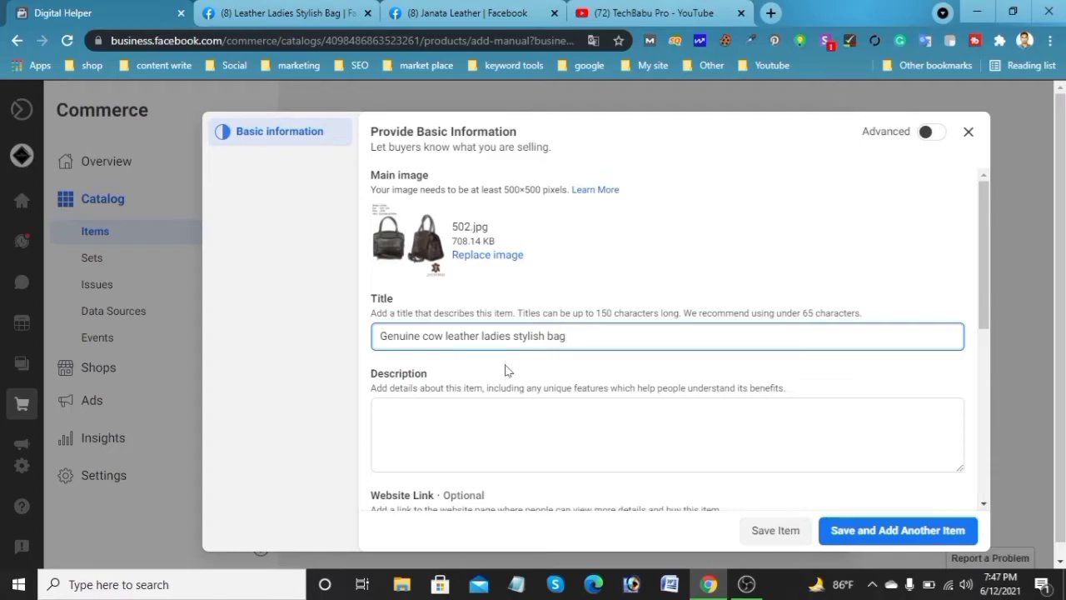
Set the item's price currency to BDT – Bangladeshi Taka
{"action": "key", "text": "Tab"}
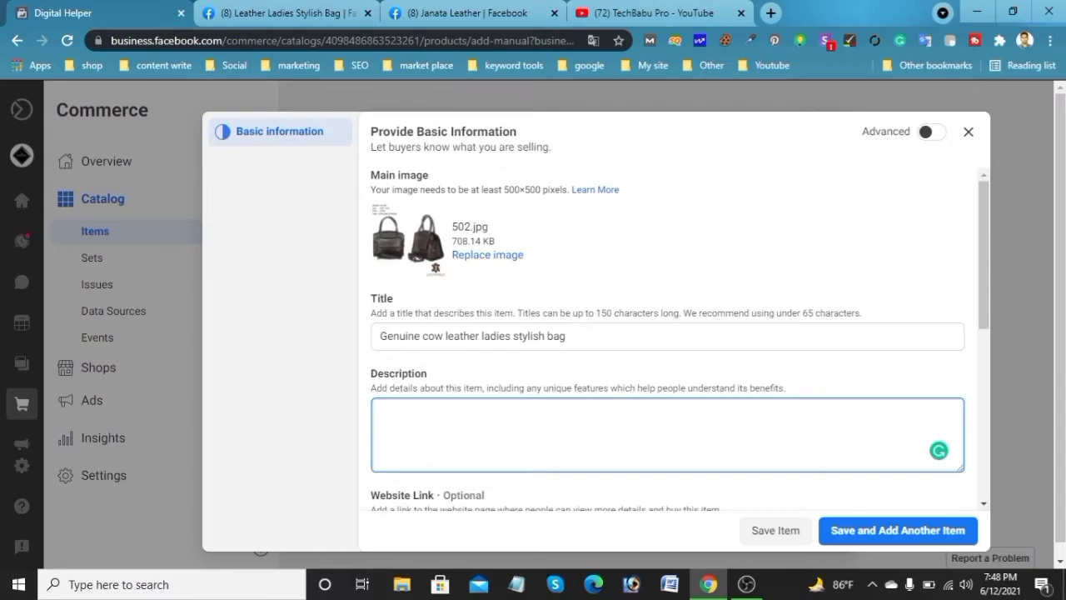
{"action": "scroll", "coordinate": [599, 379], "scroll_direction": "down", "scroll_amount": 3}
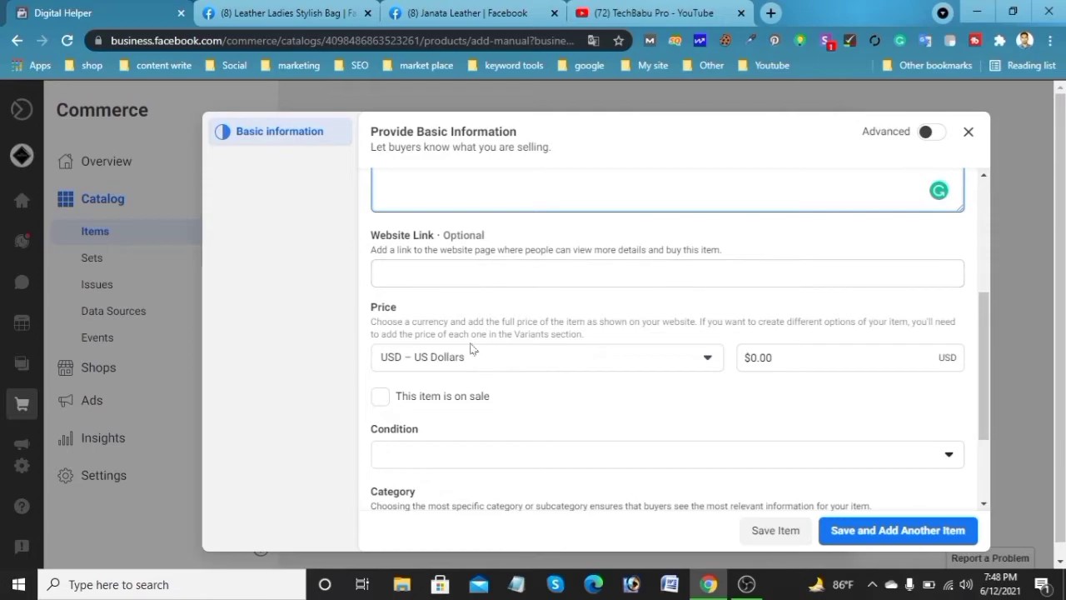
{"action": "left_click", "coordinate": [481, 275]}
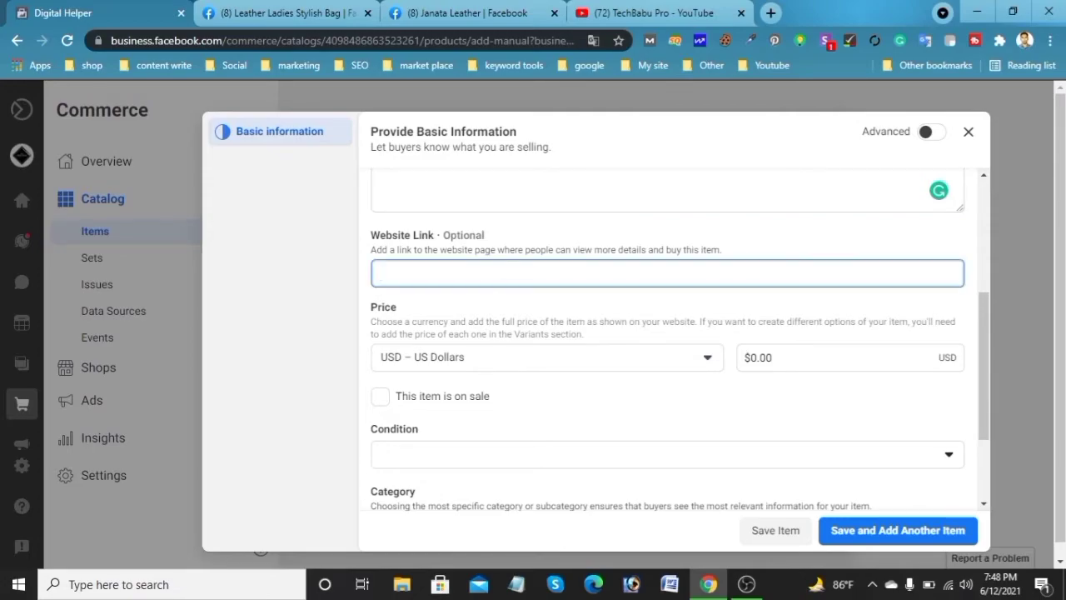
{"action": "scroll", "coordinate": [545, 318], "scroll_direction": "down", "scroll_amount": 2}
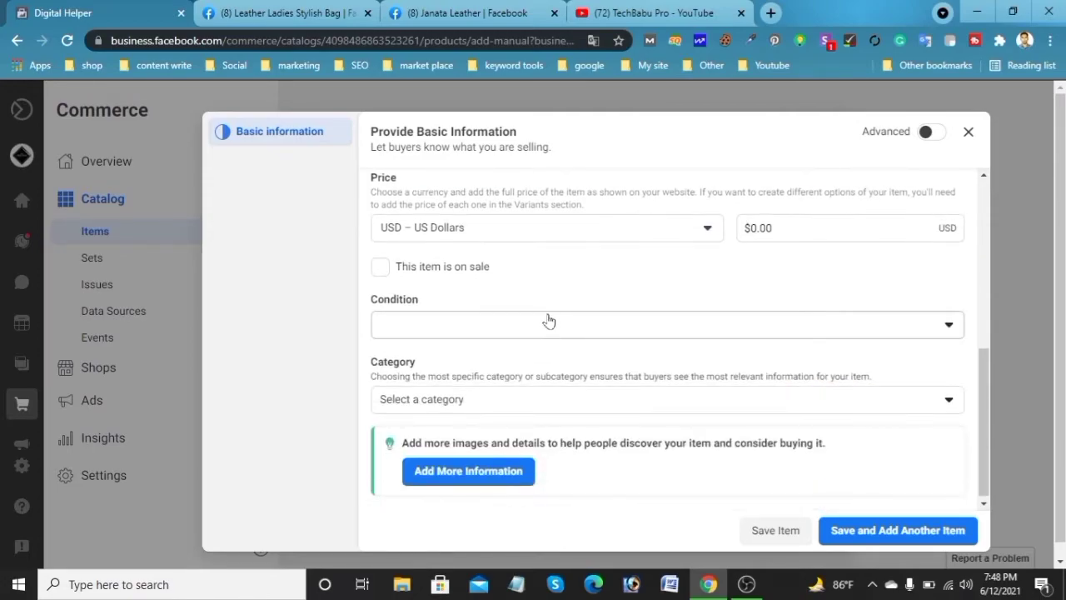
{"action": "left_click", "coordinate": [672, 231]}
{"action": "scroll", "coordinate": [610, 351], "scroll_direction": "down", "scroll_amount": 2}
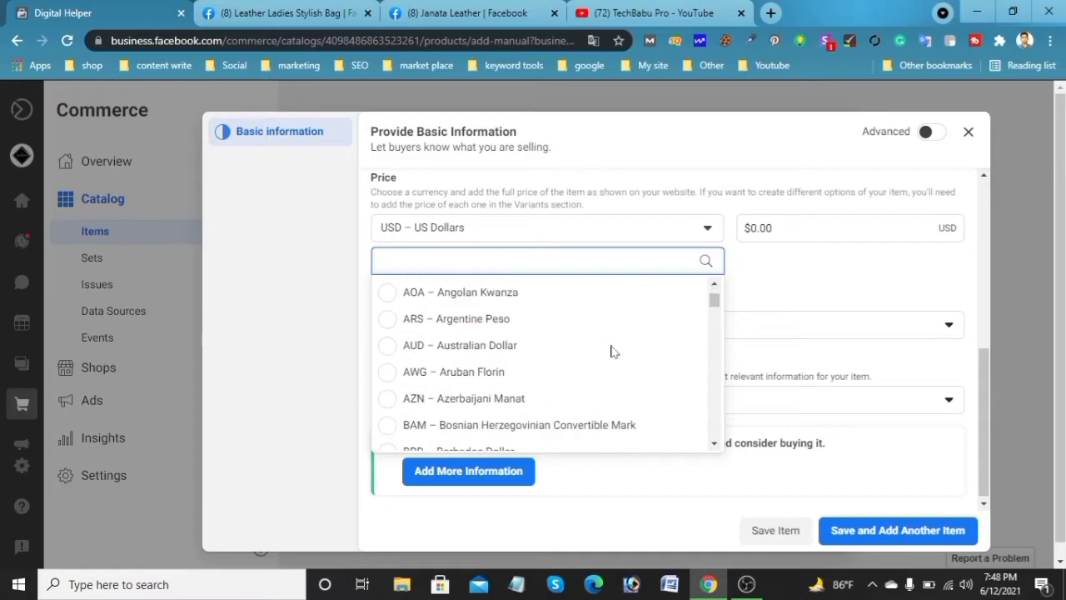
{"action": "scroll", "coordinate": [561, 353], "scroll_direction": "down", "scroll_amount": 2}
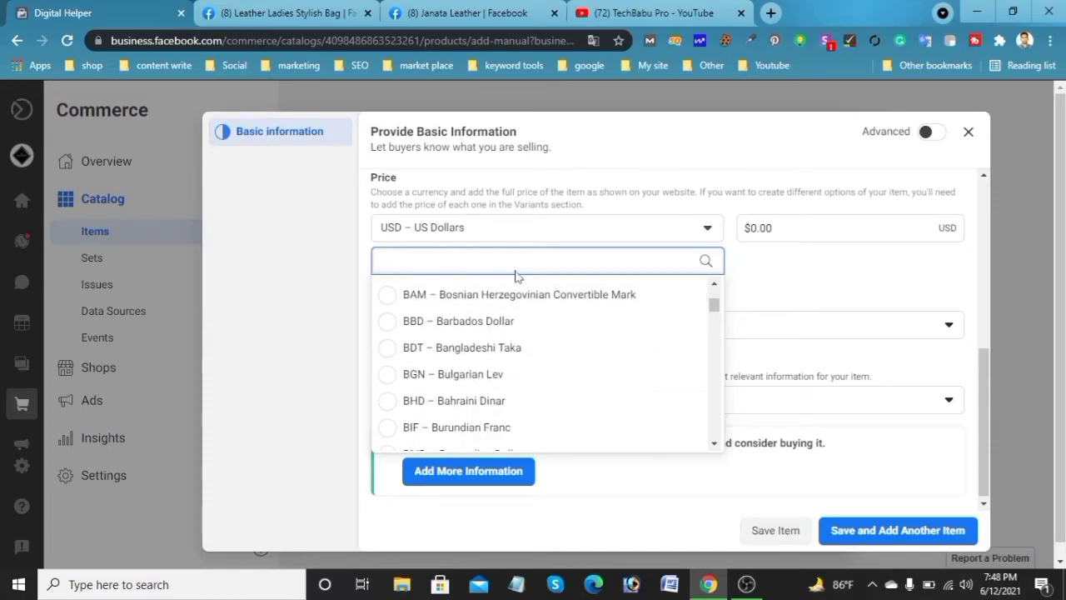
{"action": "left_click", "coordinate": [507, 347]}
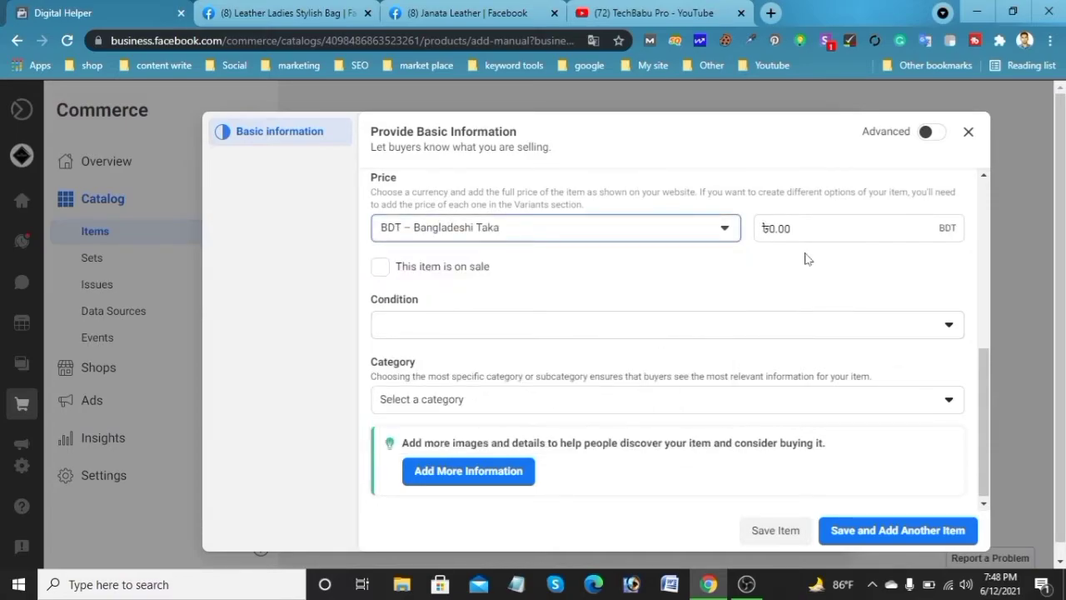
Set the item's price to 2,750 BDT and mark the item as on sale
{"action": "key", "text": "Tab"}
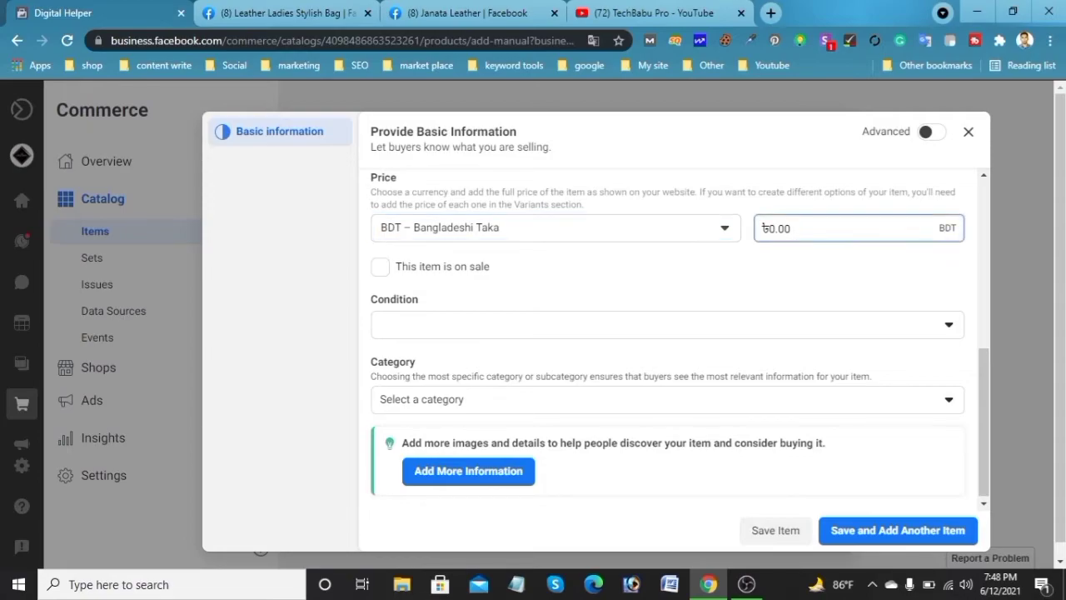
{"action": "key", "text": "BackSpace"}
{"action": "key", "text": "BackSpace"}
{"action": "type", "text": "2,750"}
{"action": "left_click", "coordinate": [379, 267]}
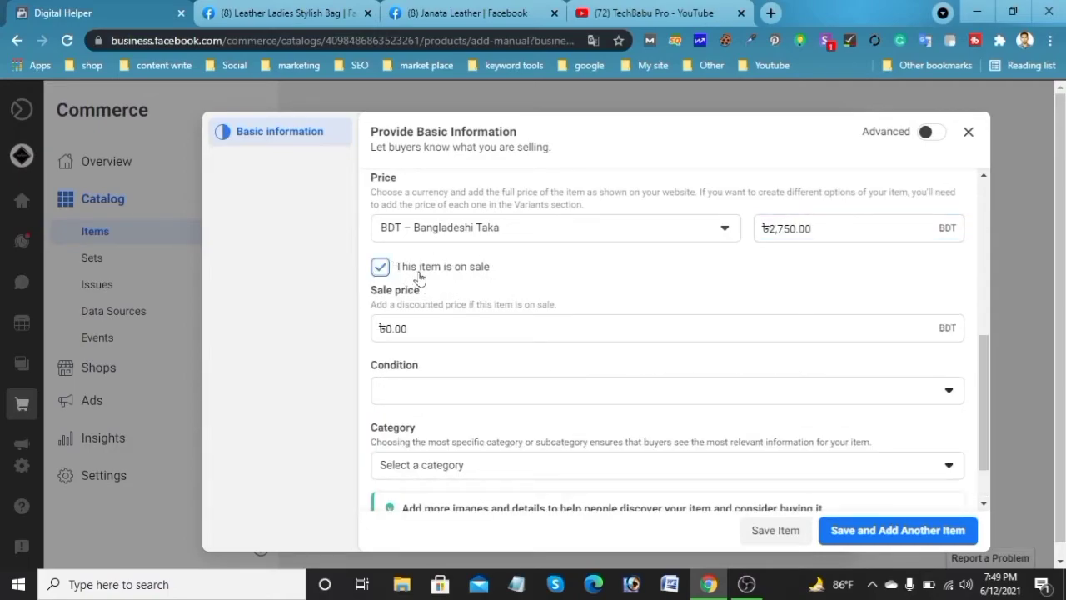
Set the sale price to 2,150 BDT
{"action": "scroll", "coordinate": [558, 283], "scroll_direction": "down", "scroll_amount": 2}
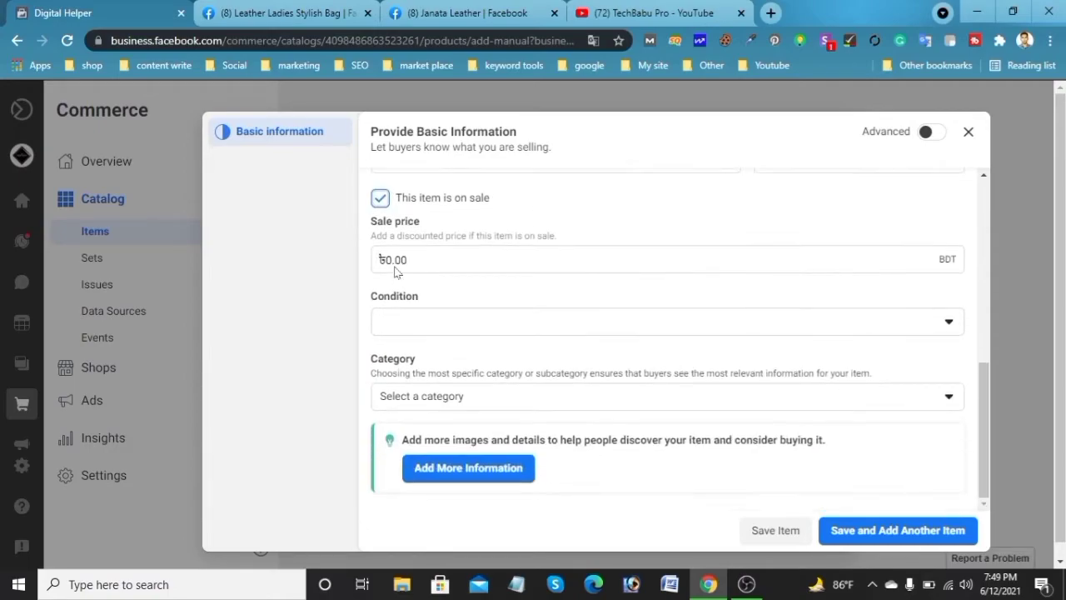
{"action": "scroll", "coordinate": [759, 237], "scroll_direction": "up", "scroll_amount": 3}
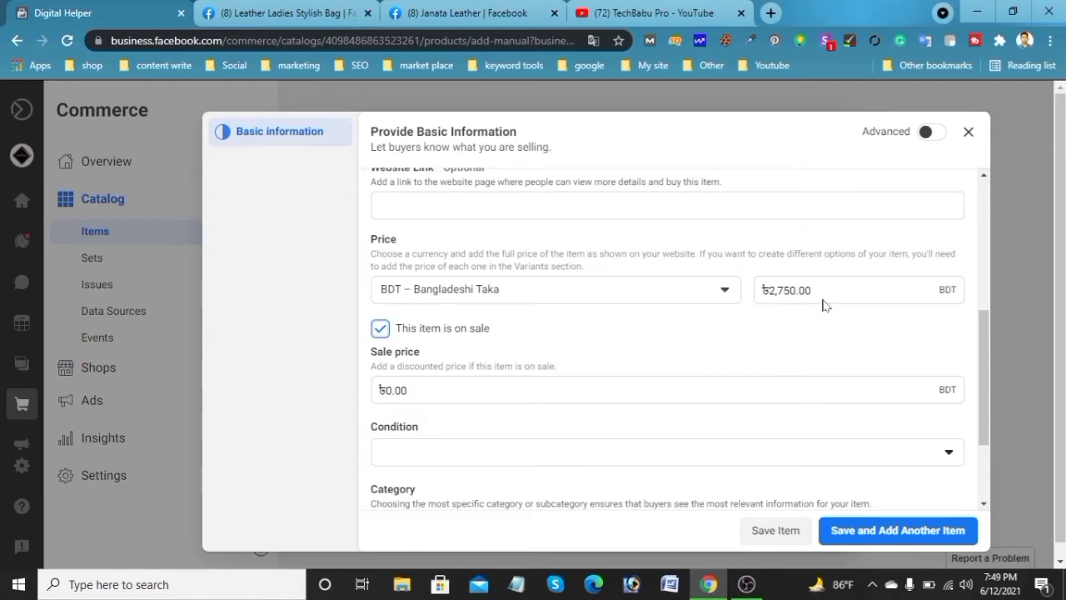
{"action": "left_click", "coordinate": [412, 390]}
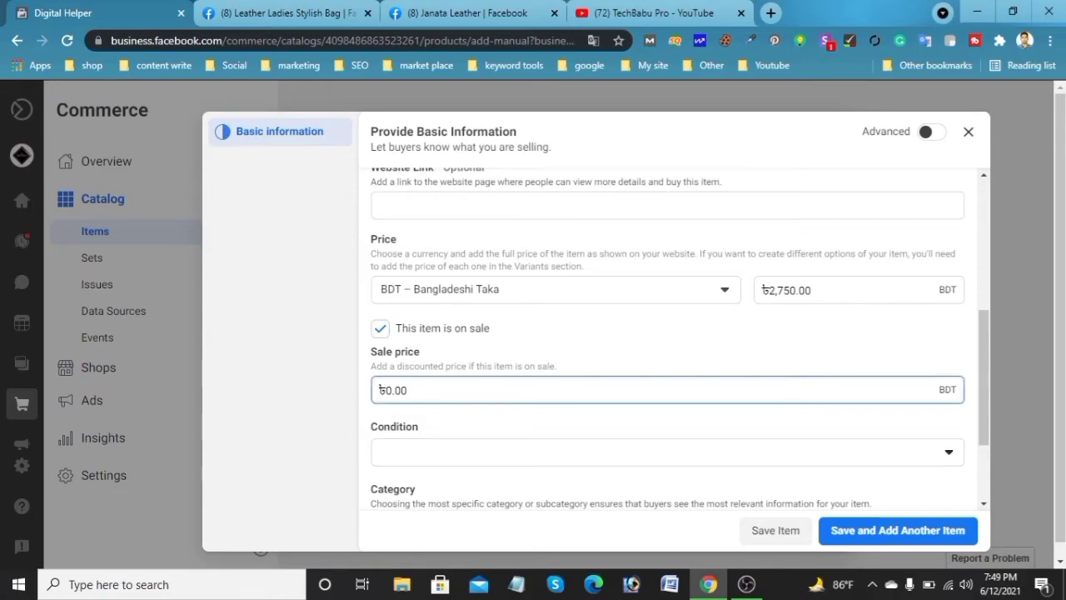
{"action": "key", "text": "BackSpace"}
{"action": "key", "text": "BackSpace"}
{"action": "type", "text": "2150"}
{"action": "left_click", "coordinate": [432, 412]}
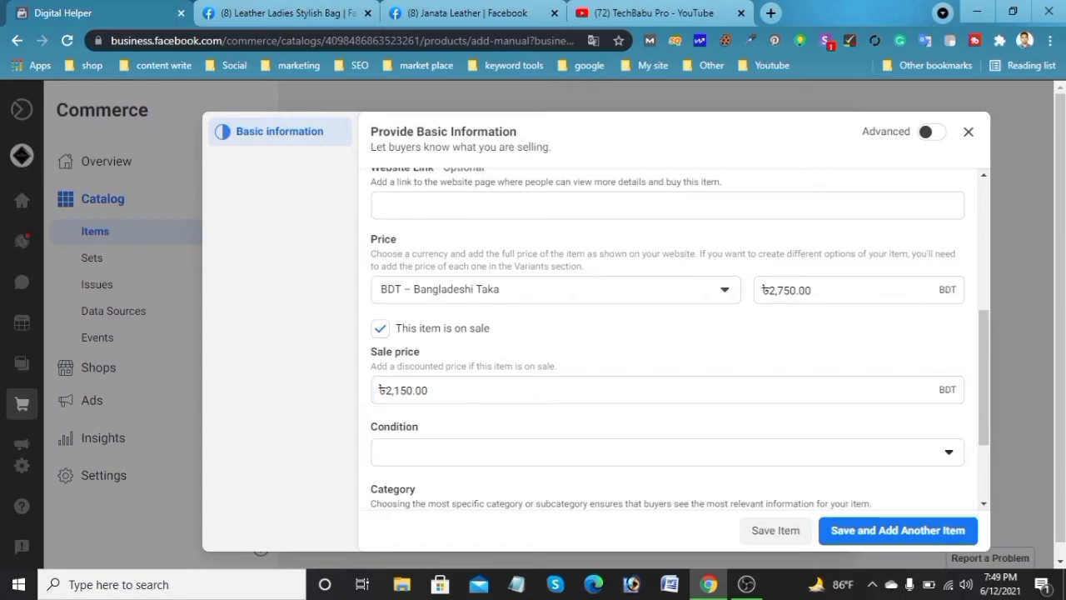
Set the condition to New and the category to Travel & Luggage > Handbags & Wallets
{"action": "left_click", "coordinate": [487, 457]}
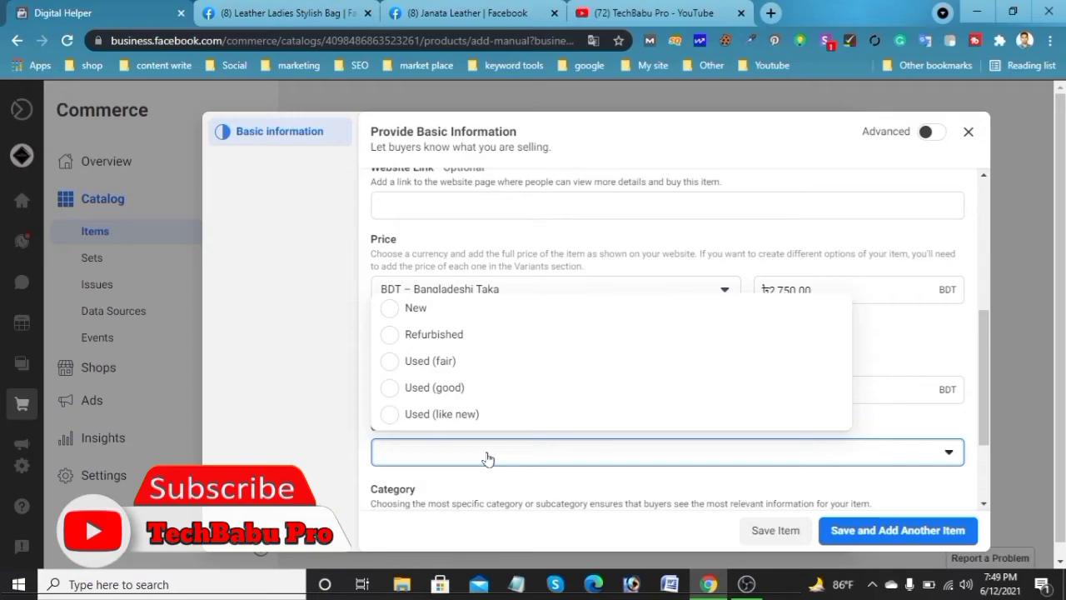
{"action": "left_click", "coordinate": [483, 310]}
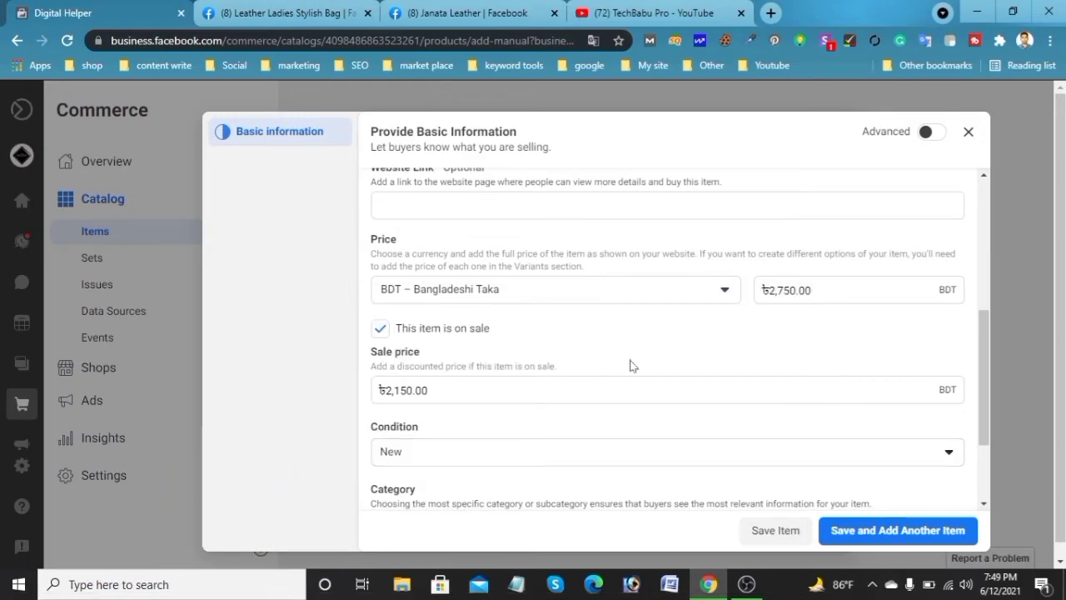
{"action": "scroll", "coordinate": [650, 364], "scroll_direction": "down", "scroll_amount": 2}
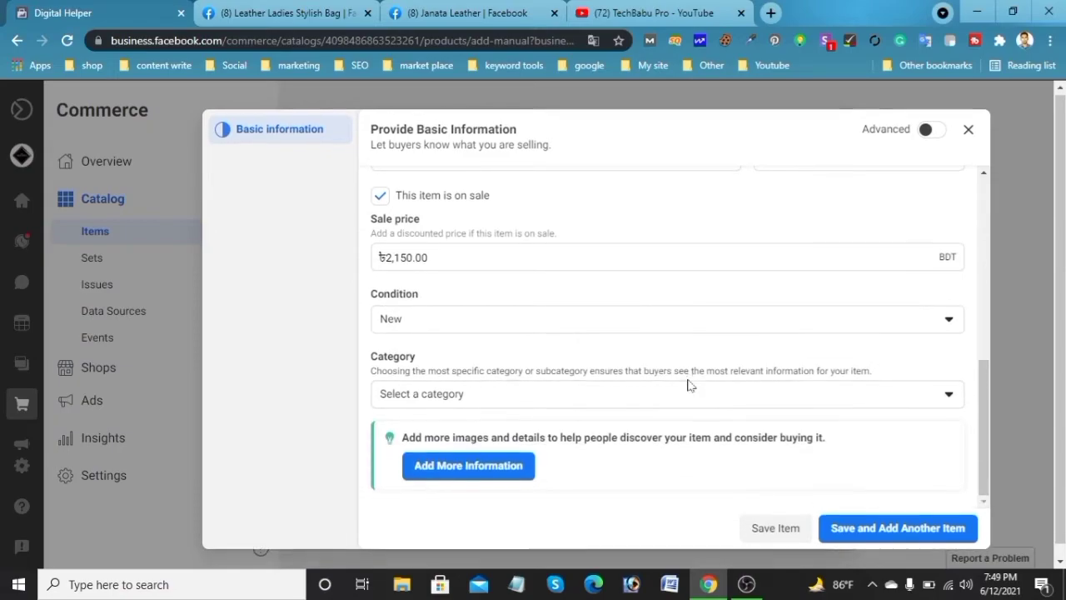
{"action": "left_click", "coordinate": [557, 389]}
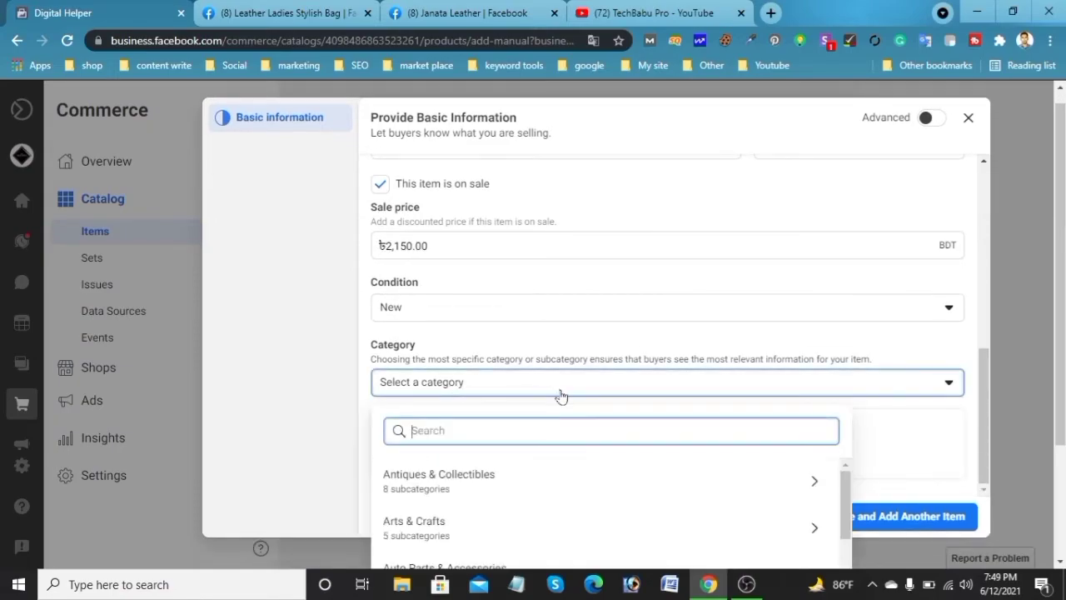
{"action": "scroll", "coordinate": [705, 496], "scroll_direction": "down", "scroll_amount": 2}
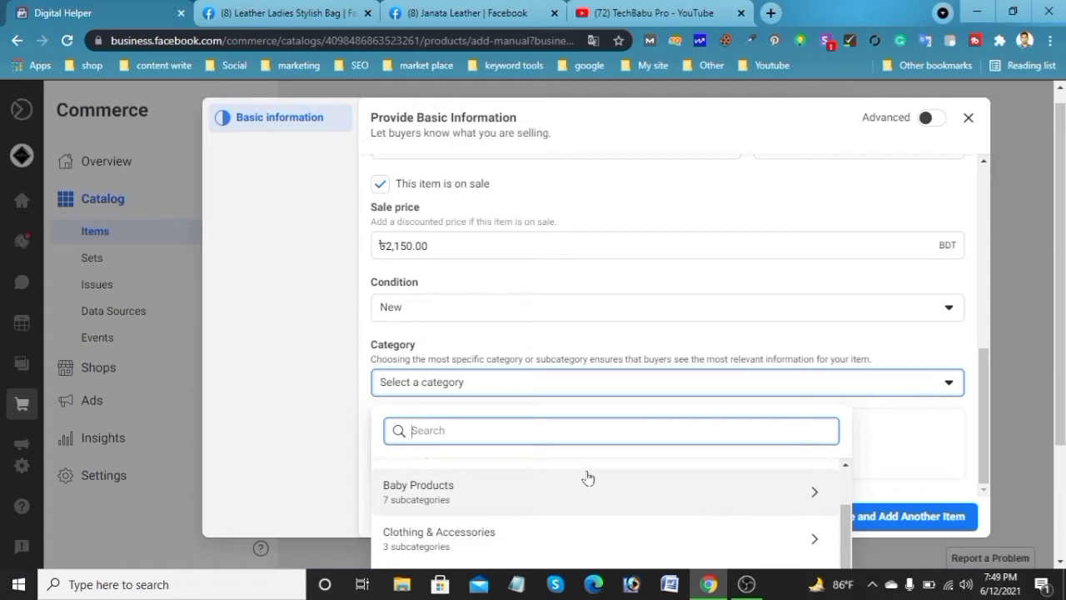
{"action": "scroll", "coordinate": [911, 448], "scroll_direction": "down", "scroll_amount": 2}
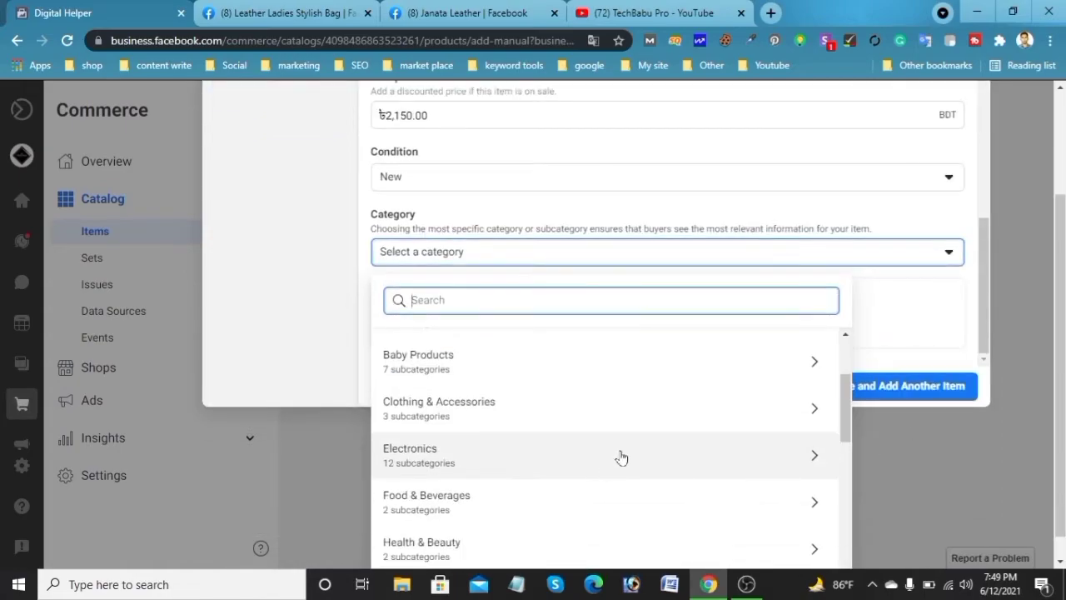
{"action": "scroll", "coordinate": [620, 456], "scroll_direction": "down", "scroll_amount": 5}
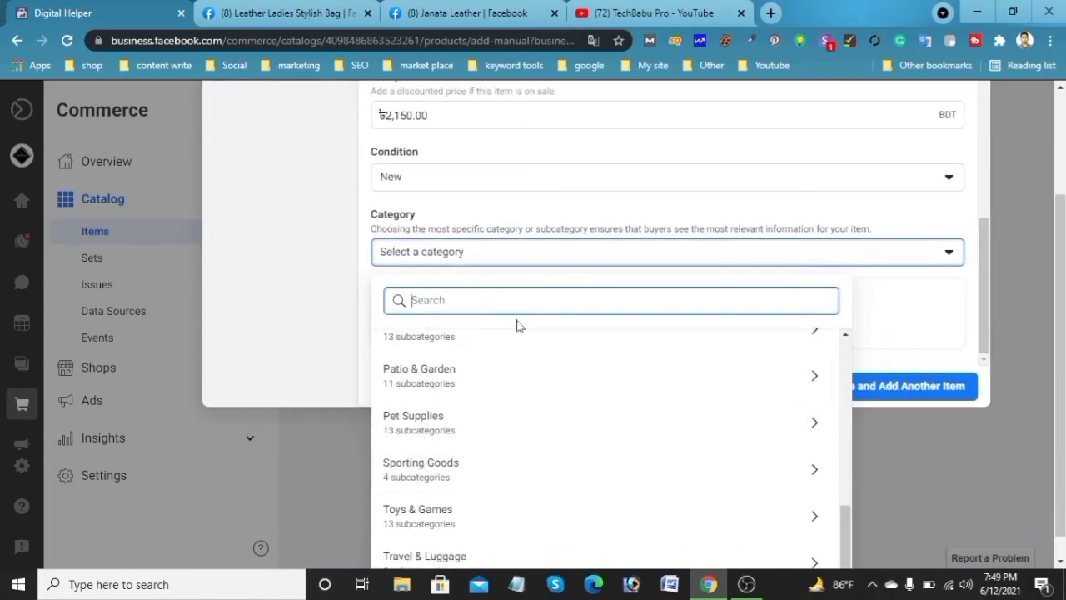
{"action": "type", "text": "bag"}
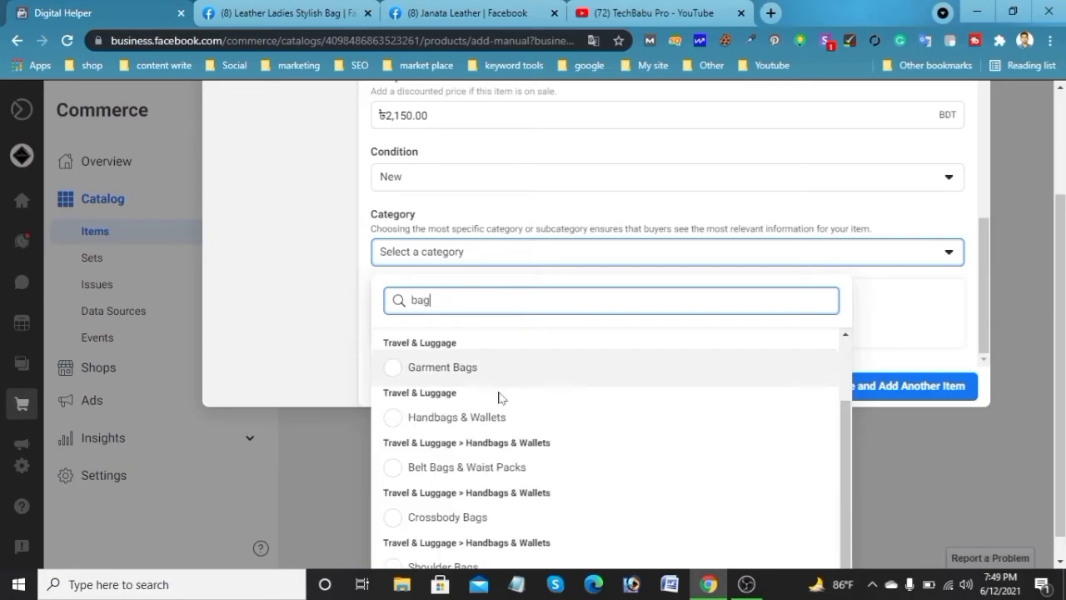
{"action": "left_click", "coordinate": [412, 416]}
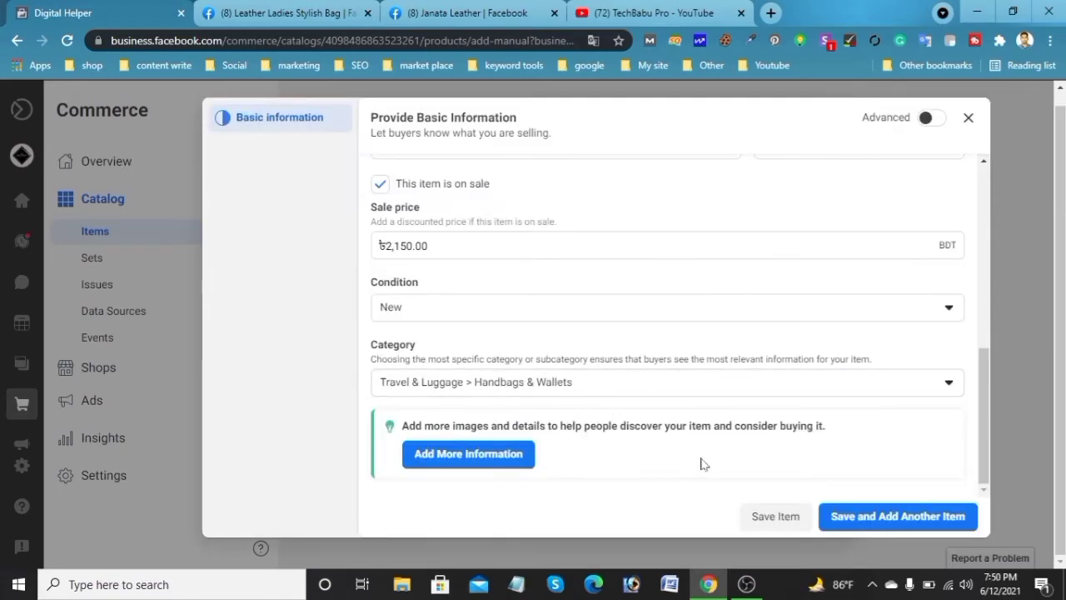
Enter the placeholder description text jhgkhdskfjghhk;jdsfg
{"action": "scroll", "coordinate": [704, 462], "scroll_direction": "up", "scroll_amount": 5}
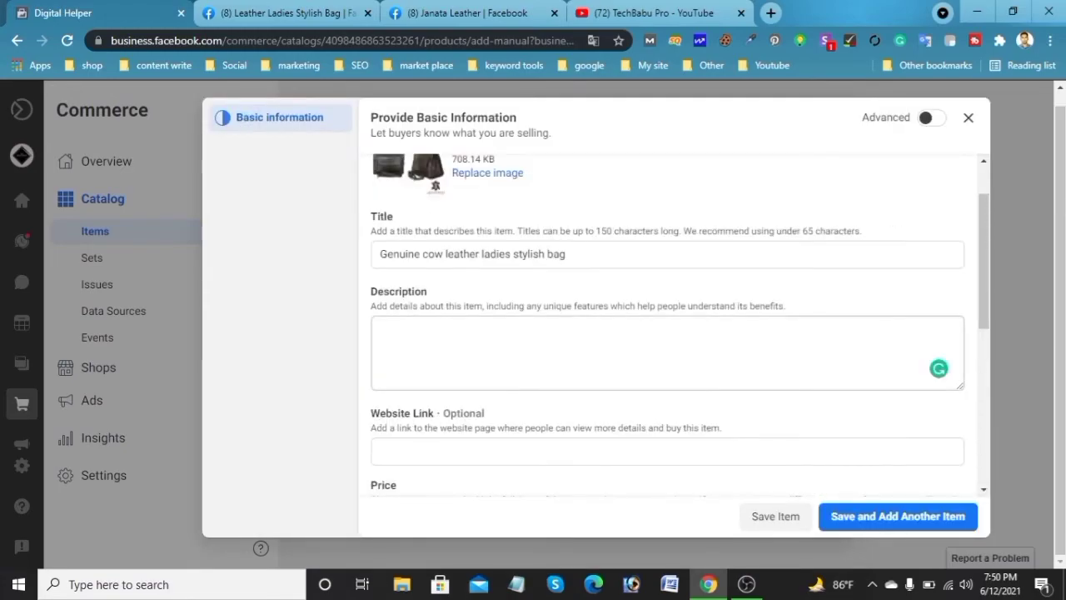
{"action": "left_click", "coordinate": [667, 353]}
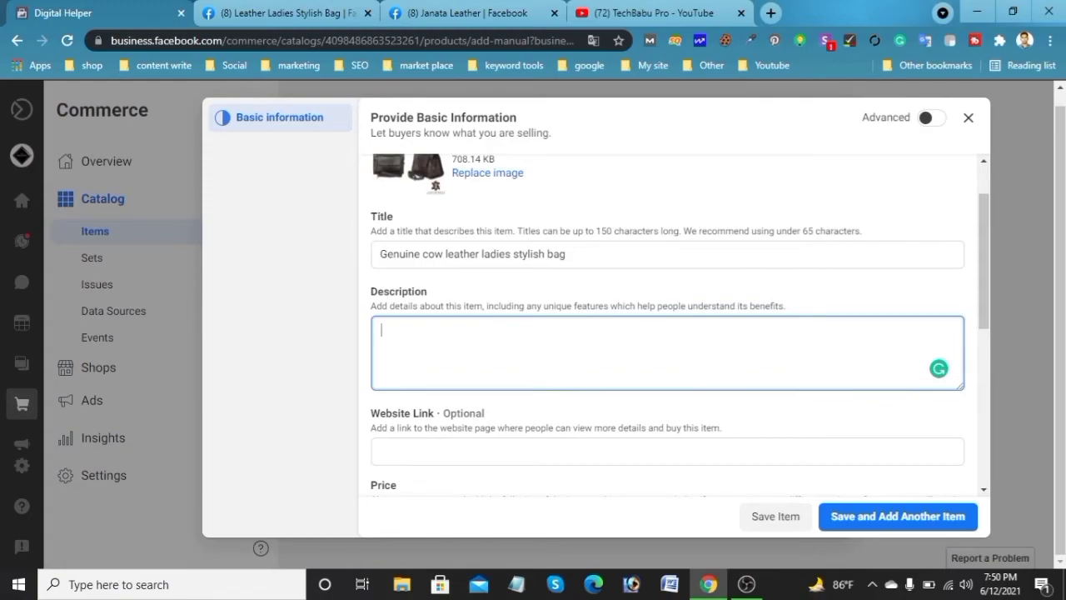
{"action": "type", "text": "jhgkhdskfjghhk;jdsfg"}
Open the additional information form and proceed past the basic information, leaving brand empty
{"action": "scroll", "coordinate": [594, 405], "scroll_direction": "down", "scroll_amount": 5}
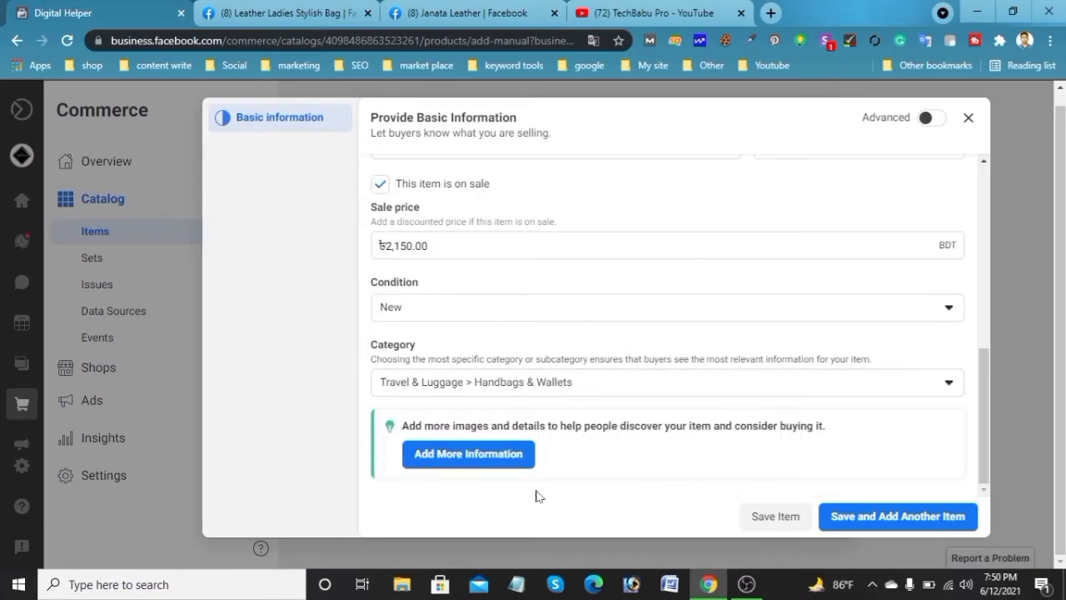
{"action": "left_click", "coordinate": [466, 453]}
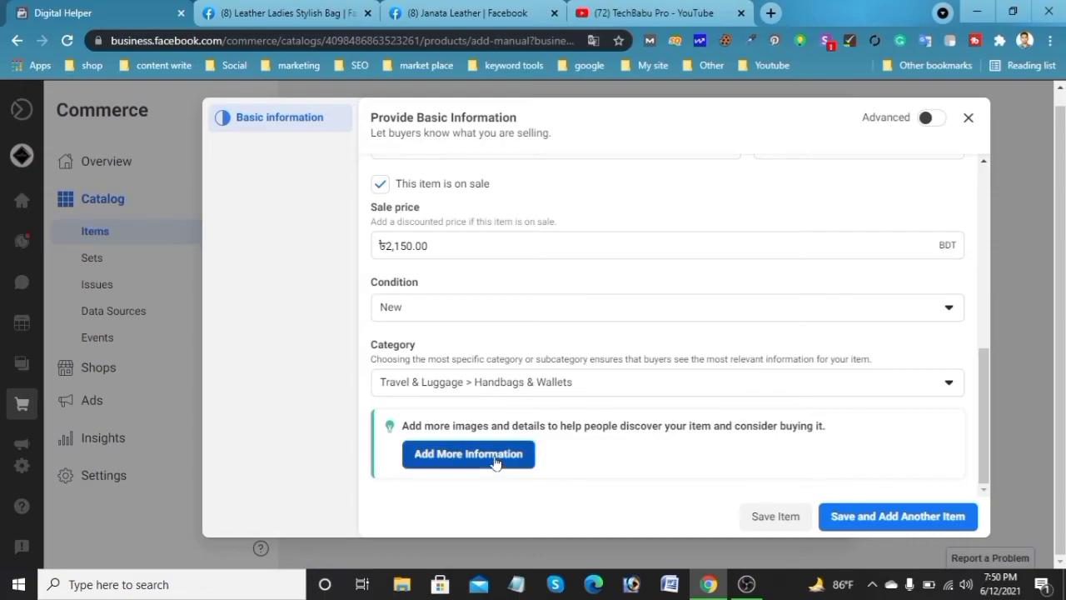
{"action": "scroll", "coordinate": [685, 345], "scroll_direction": "down", "scroll_amount": 5}
{"action": "scroll", "coordinate": [641, 409], "scroll_direction": "down", "scroll_amount": 3}
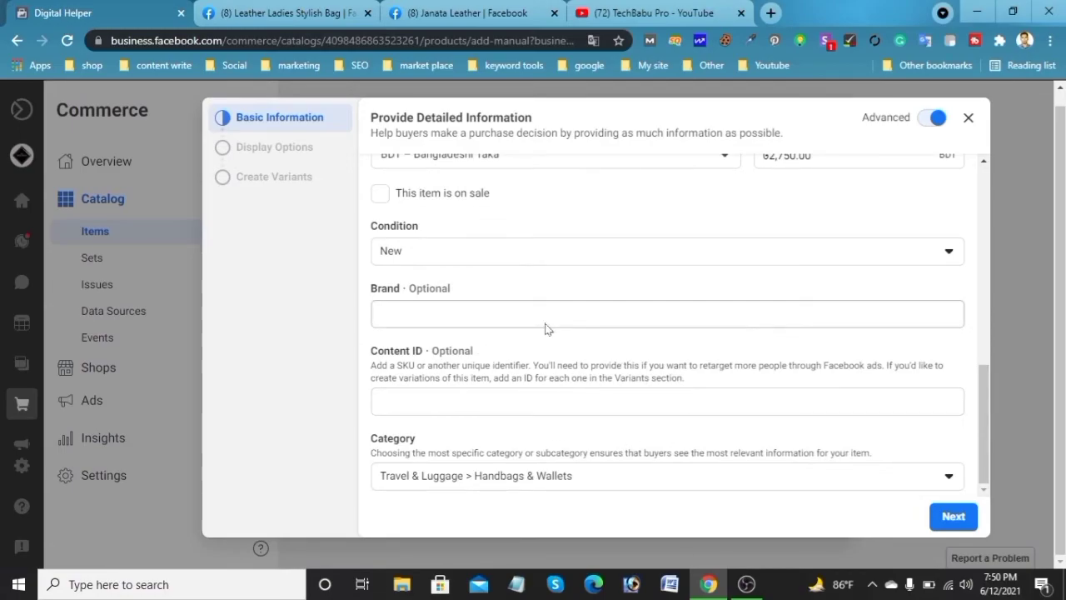
{"action": "left_click", "coordinate": [499, 314]}
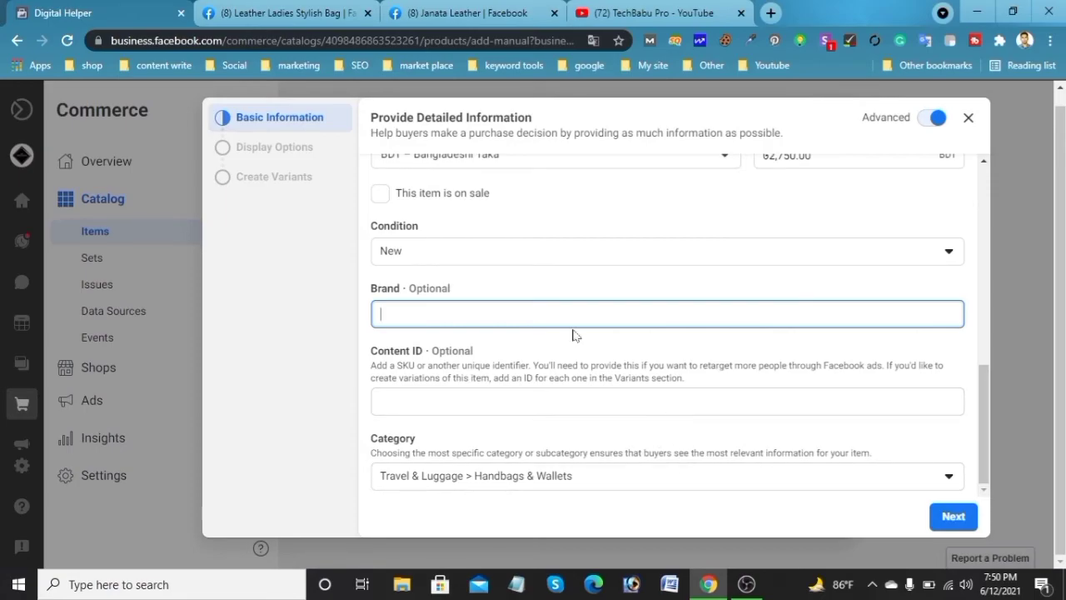
{"action": "left_click", "coordinate": [951, 517]}
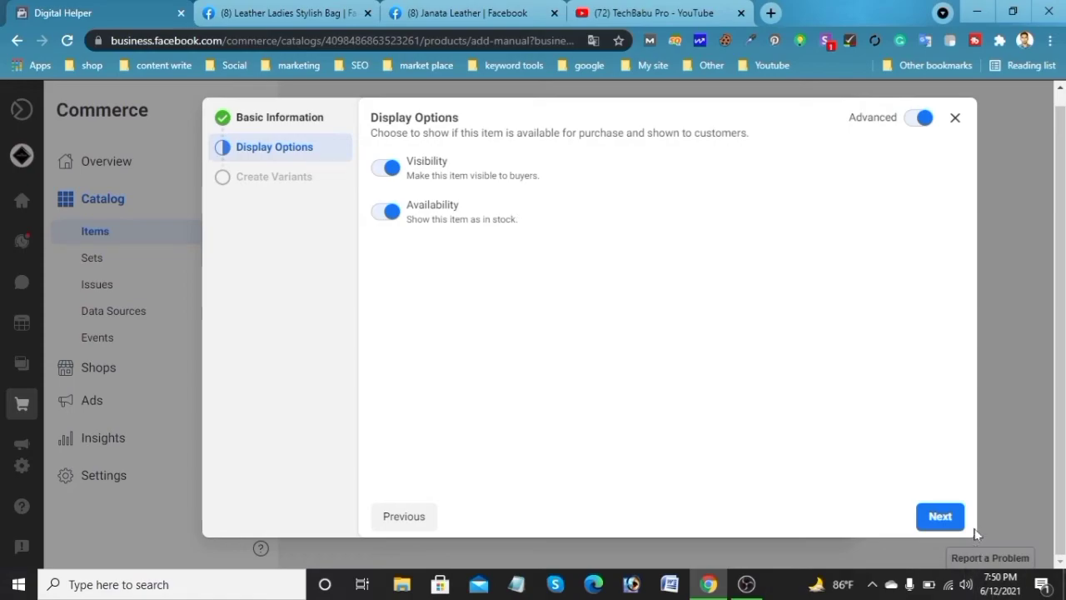
Accept the default display options, skip variants, and save the item while starting another new item
{"action": "left_click", "coordinate": [939, 516]}
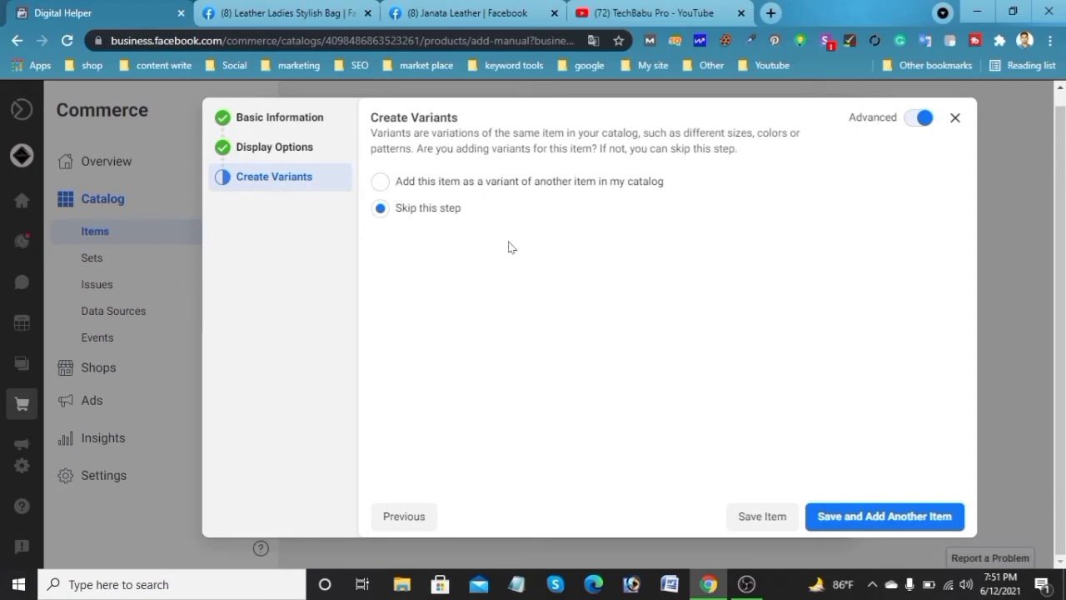
{"action": "left_click", "coordinate": [903, 518]}
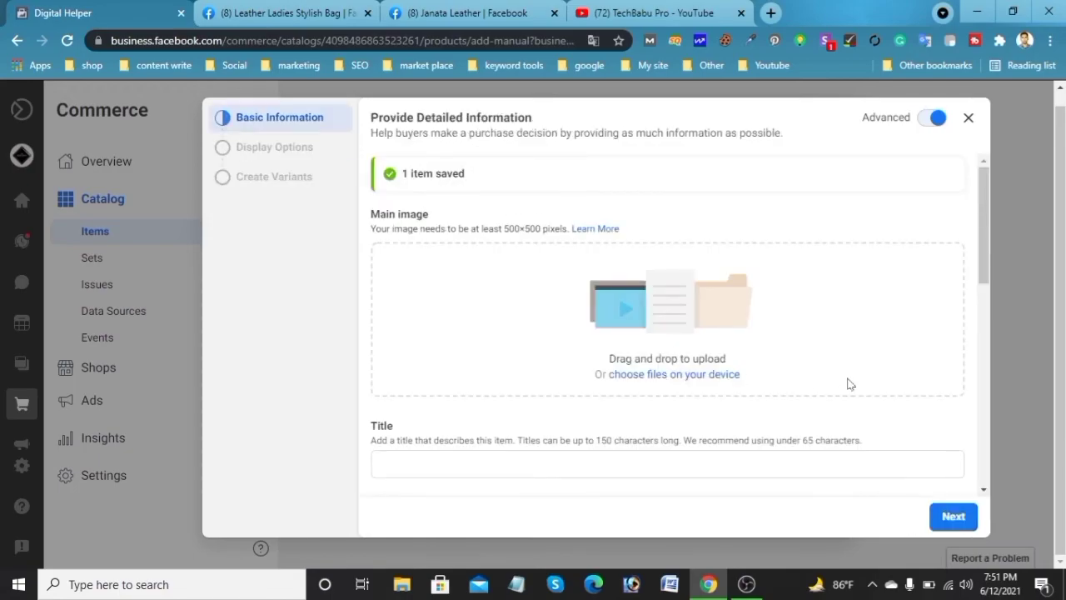
{"action": "scroll", "coordinate": [833, 381], "scroll_direction": "down", "scroll_amount": 2}
{"action": "scroll", "coordinate": [833, 380], "scroll_direction": "up", "scroll_amount": 2}
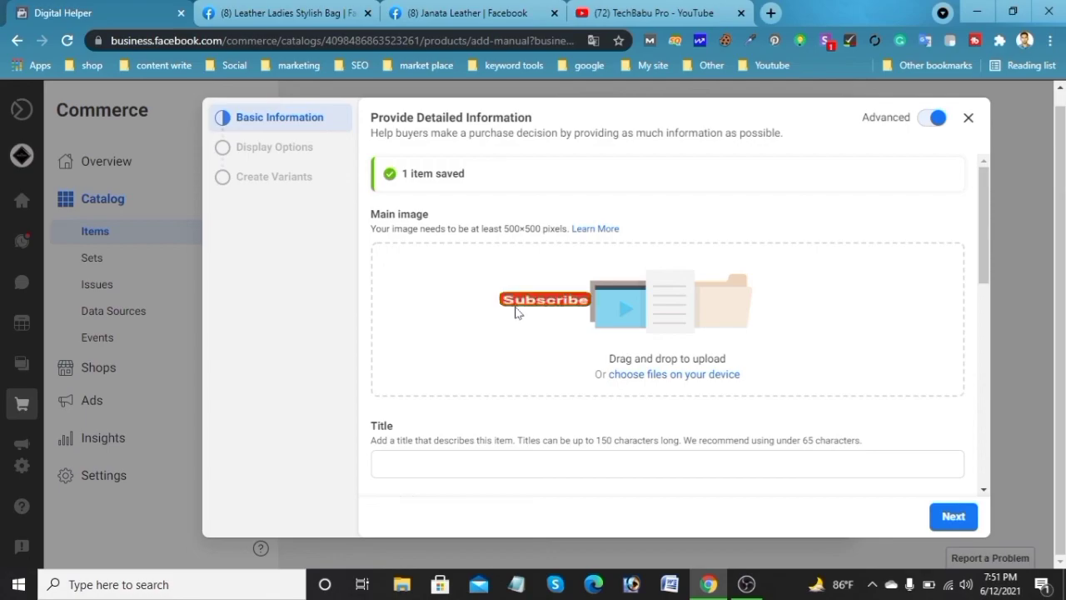
{"action": "scroll", "coordinate": [513, 311], "scroll_direction": "down", "scroll_amount": 6}
{"action": "scroll", "coordinate": [464, 237], "scroll_direction": "up", "scroll_amount": 6}
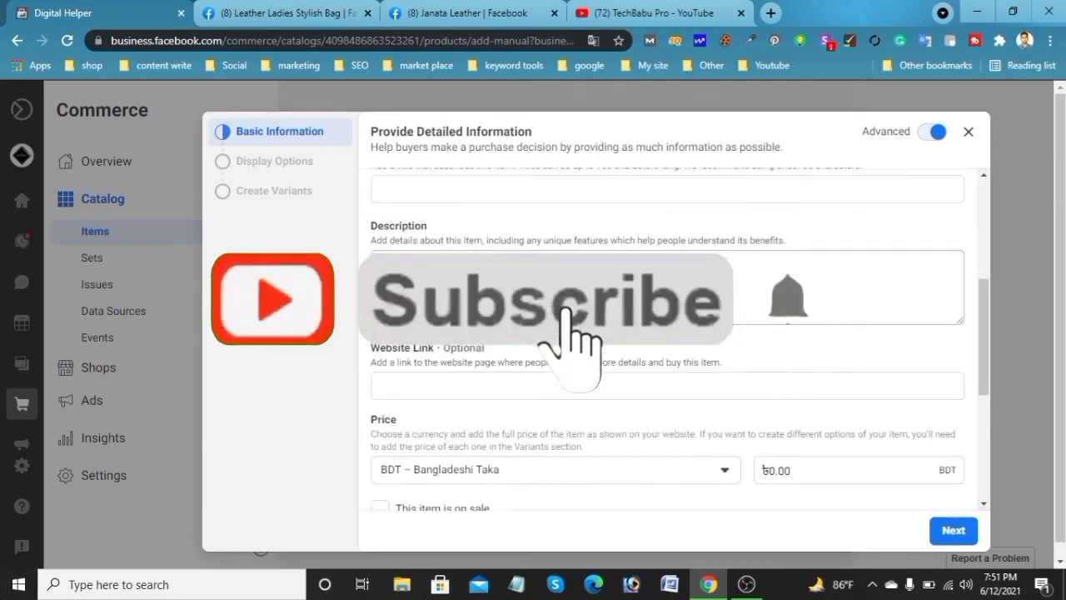